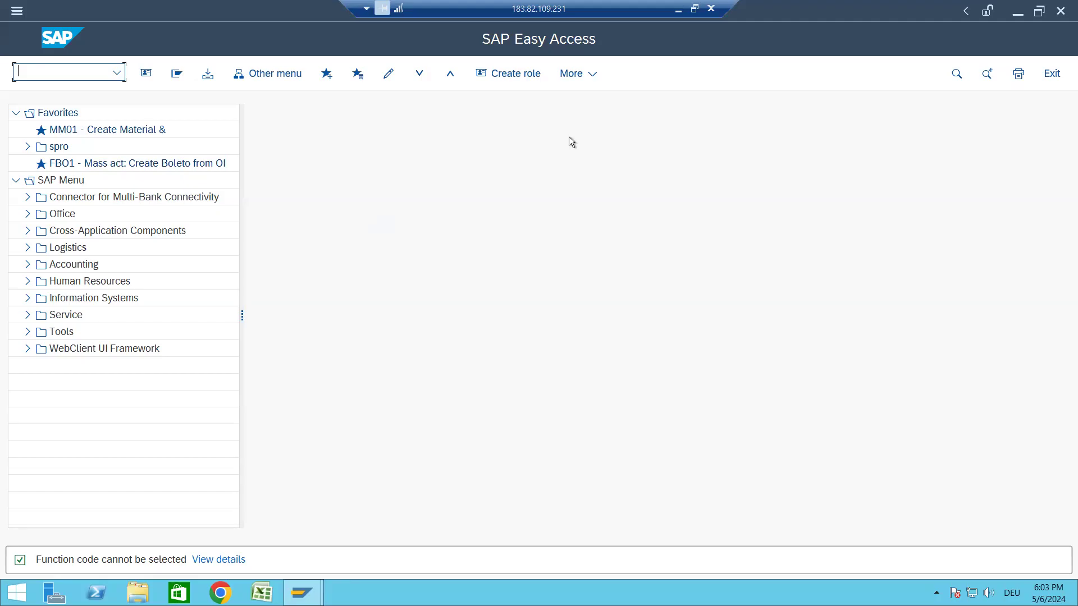
Open the business partner maintenance transaction bp and clear the business partner number from the search criteria
type("bp")
key("Return")
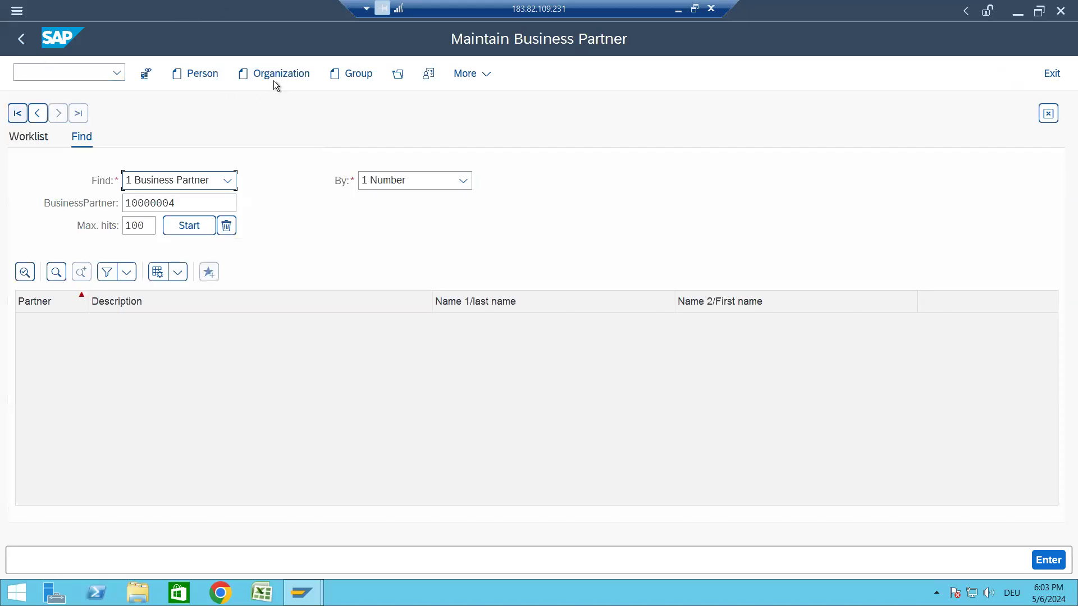
left_click(194, 203)
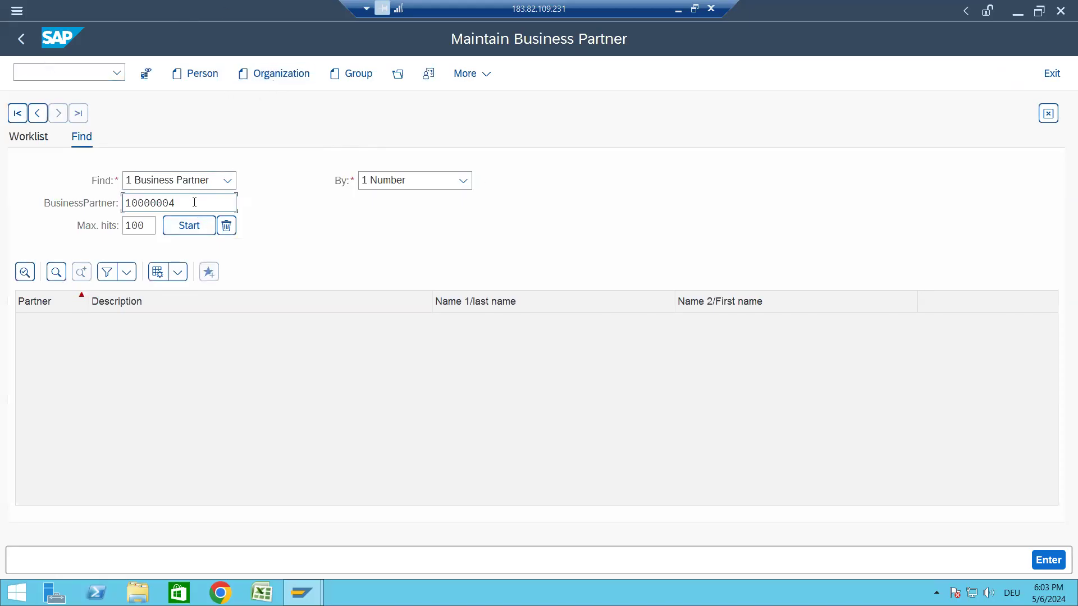
key("BackSpace")
key("BackSpace")
key("BackSpace")
key("BackSpace")
key("BackSpace")
key("BackSpace")
key("BackSpace")
key("BackSpace")
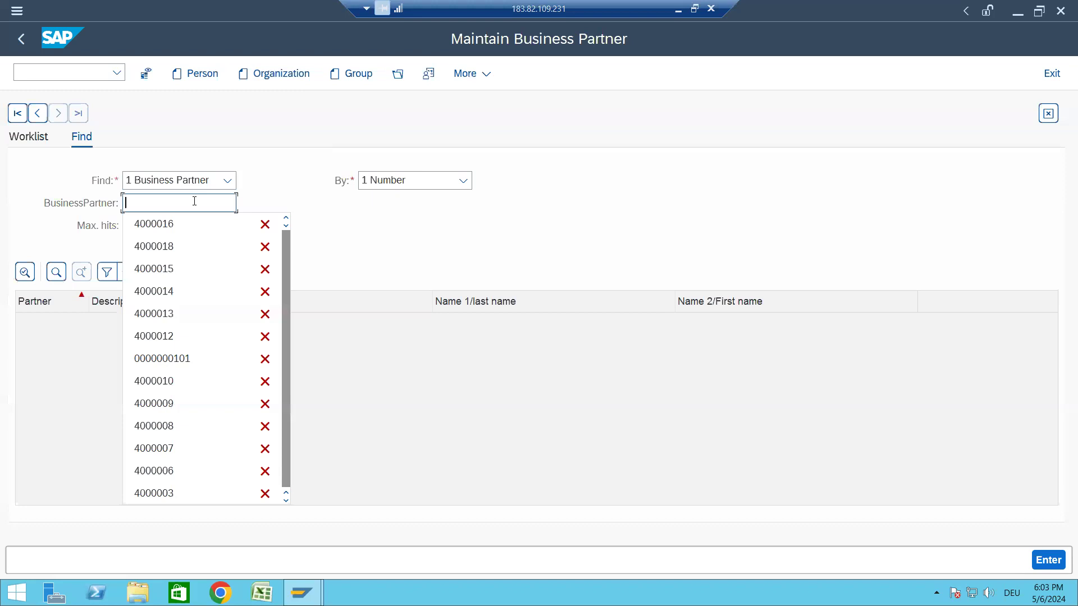
left_click(254, 117)
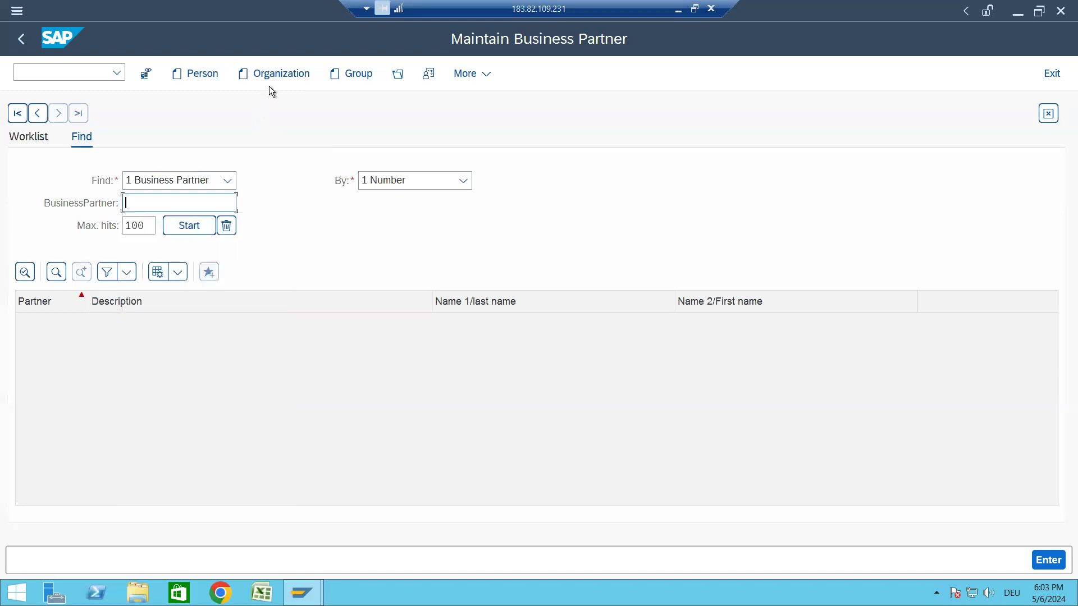
Start a new organization business partner with title 0003 Company and name "skz vendor"
left_click(277, 72)
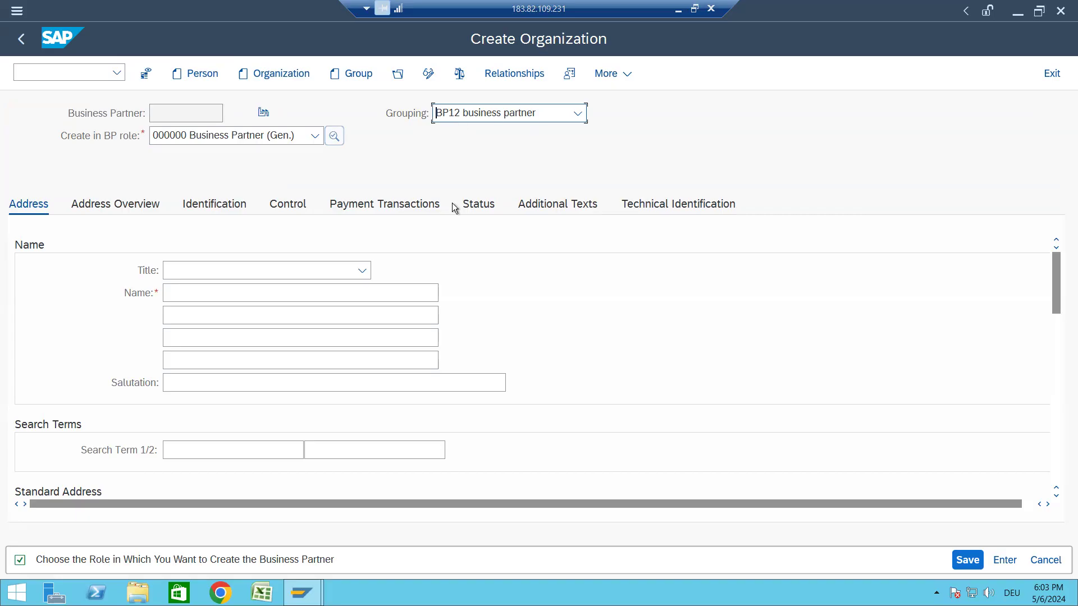
left_click(362, 272)
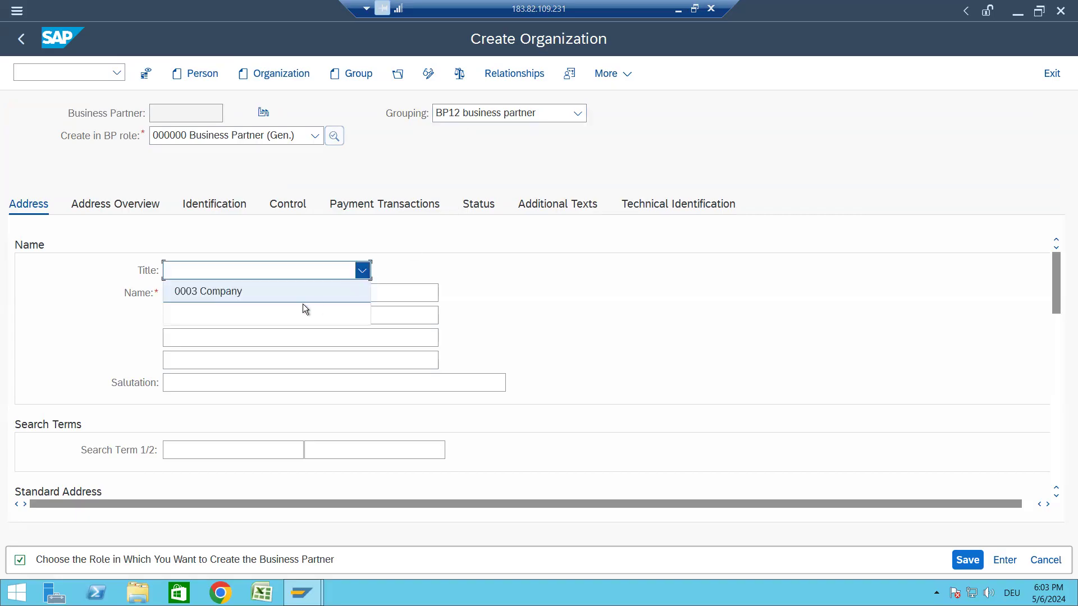
left_click(299, 288)
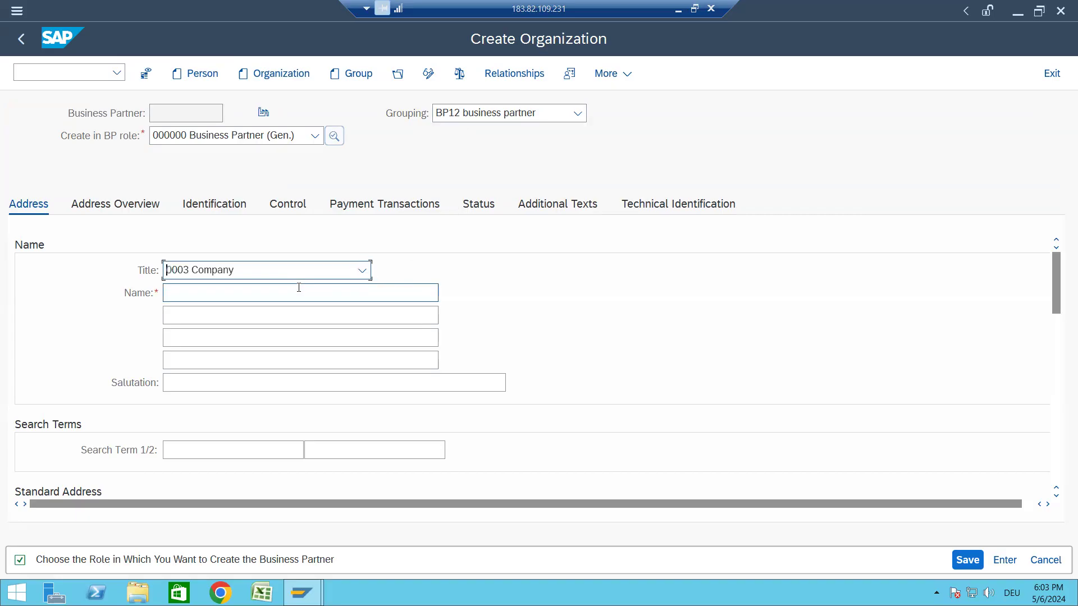
left_click(243, 291)
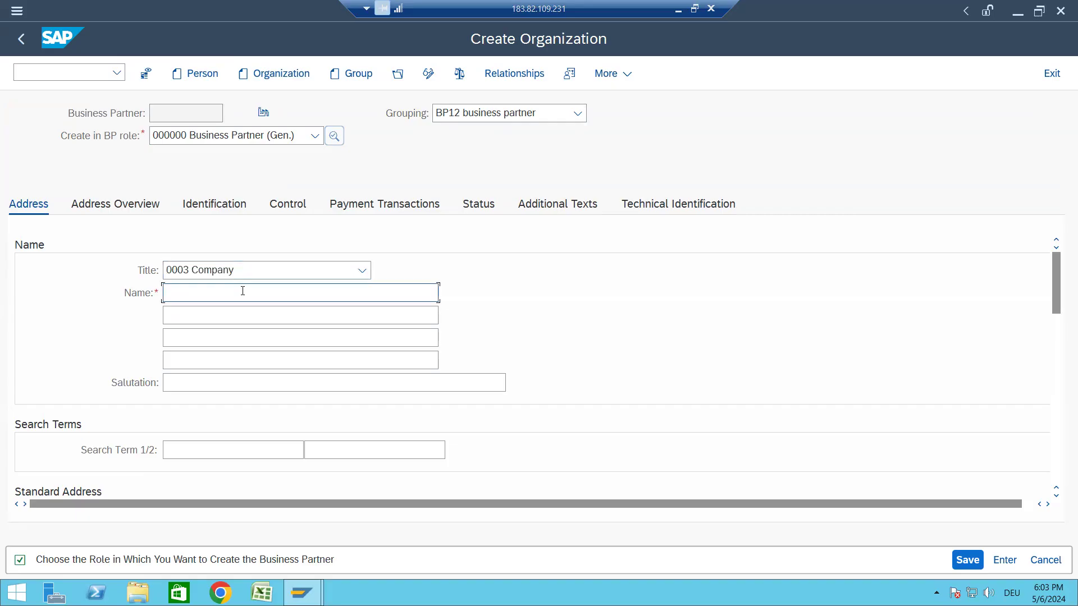
type("skz vendor")
Set the organization's communication language to EN English
scroll(396, 362, "down", 10)
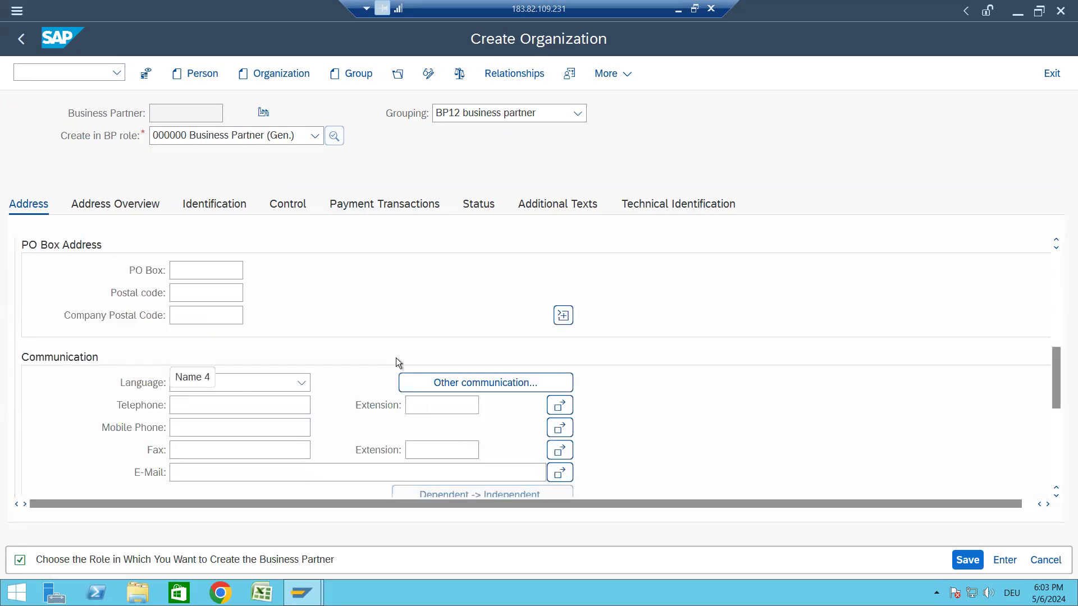
left_click(302, 316)
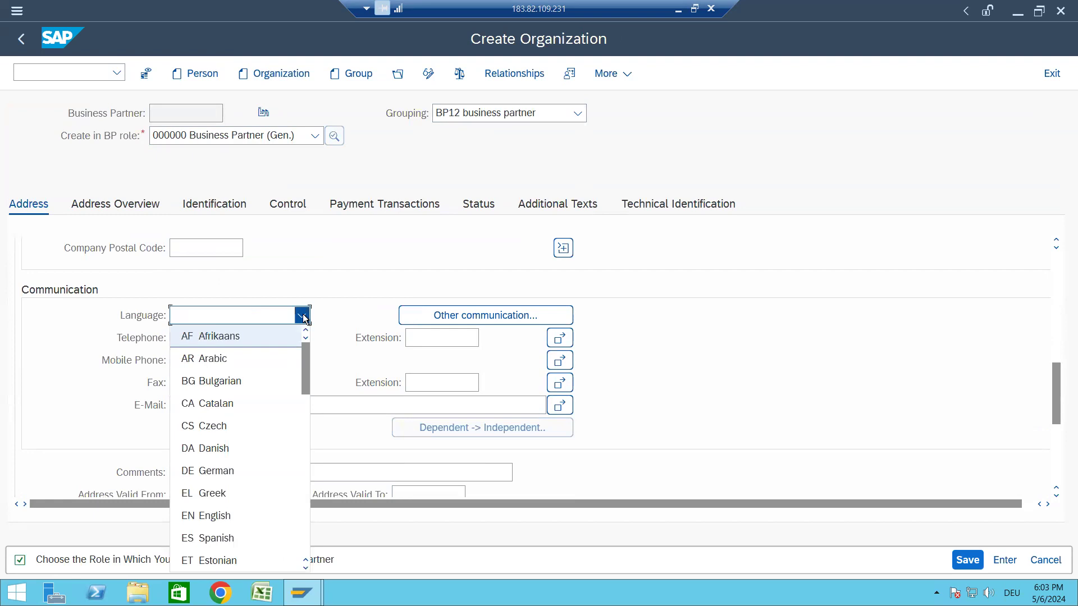
key("e")
key("n")
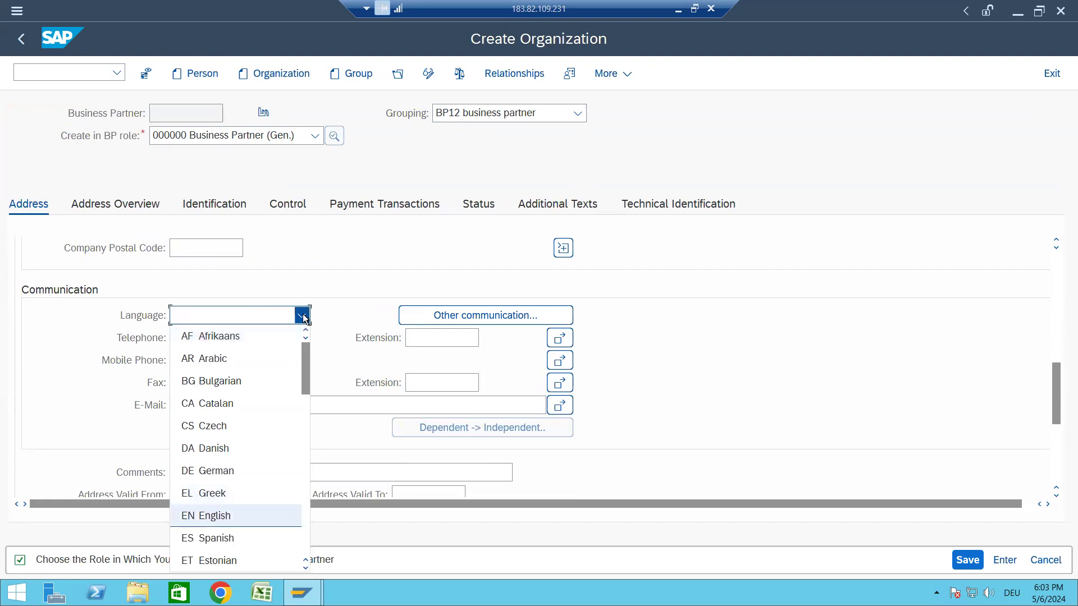
key("Return")
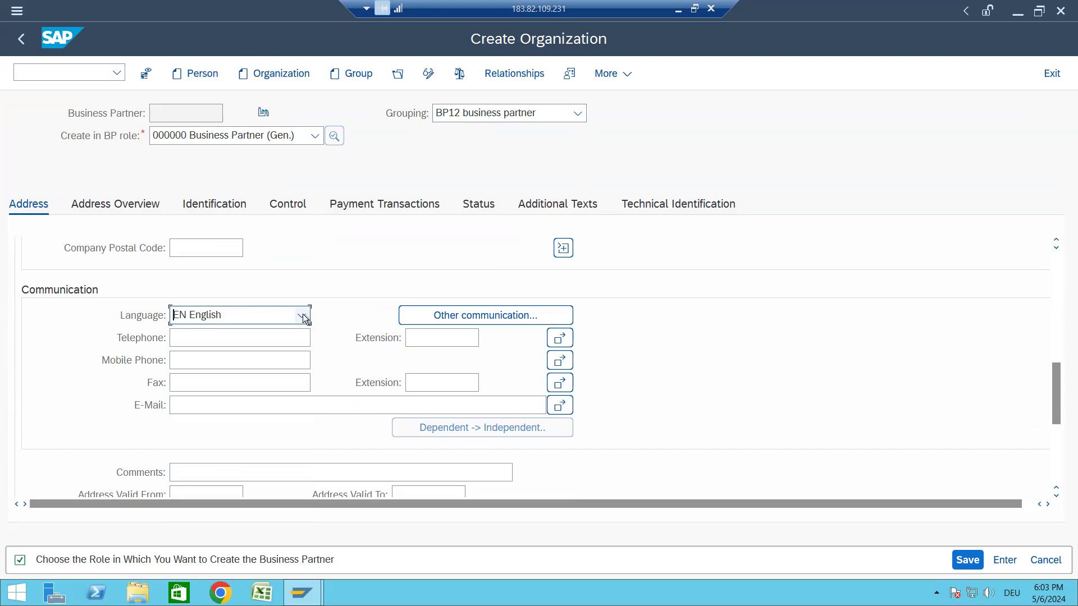
Reselect EN English as the communication language and confirm the address entries
scroll(170, 239, "up", 2)
scroll(171, 243, "up", 1)
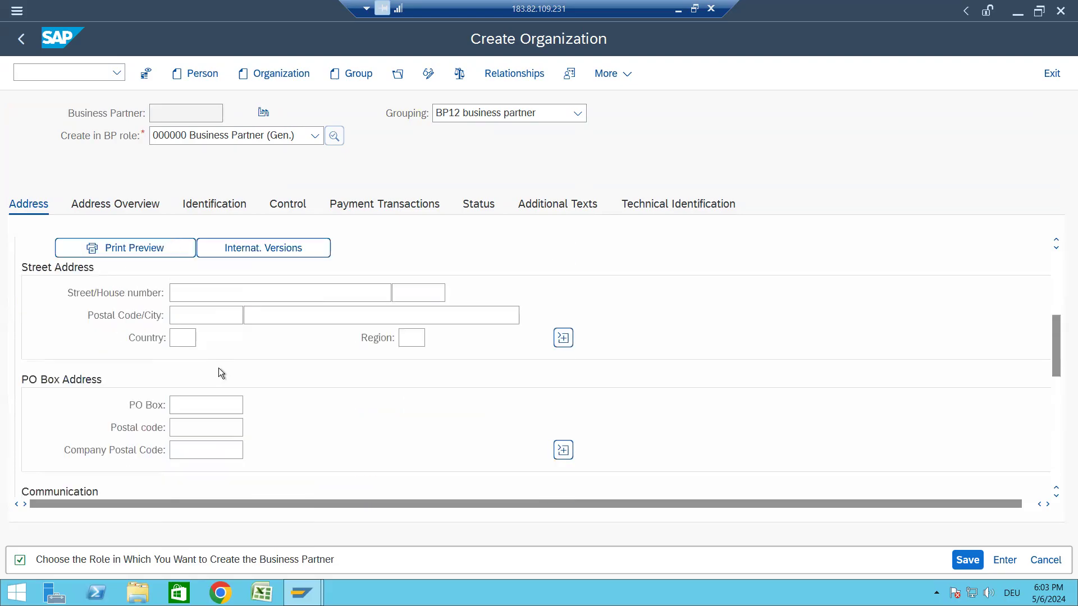
left_click(207, 298)
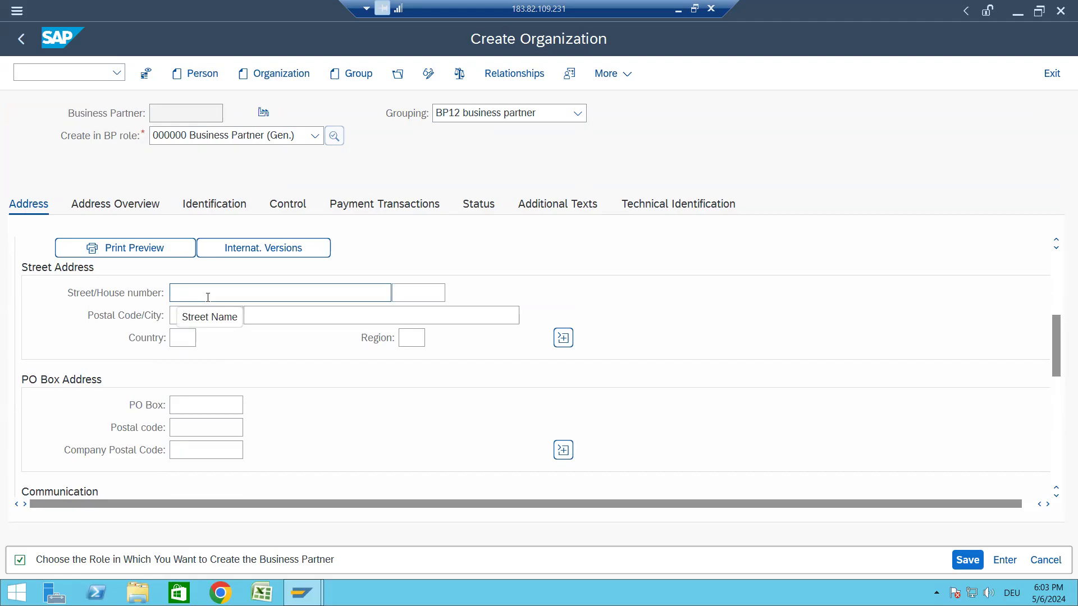
scroll(207, 298, "down", 1)
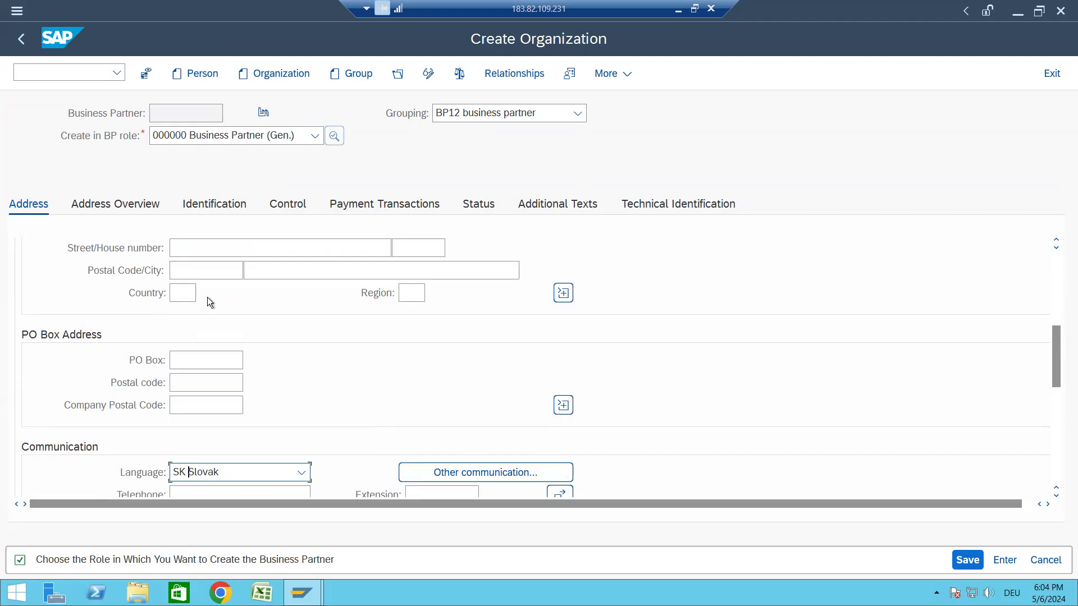
left_click(299, 470)
left_click(301, 472)
left_click(301, 473)
type("EN English")
key("Return")
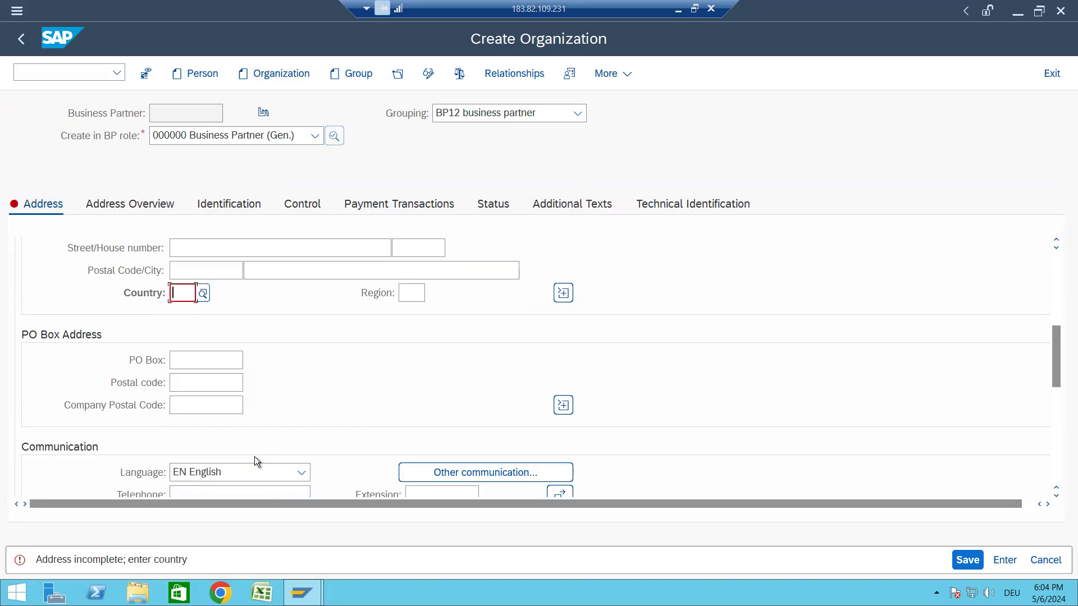
Set the street address country to IN and enter the organization's postal code and city
type("IN")
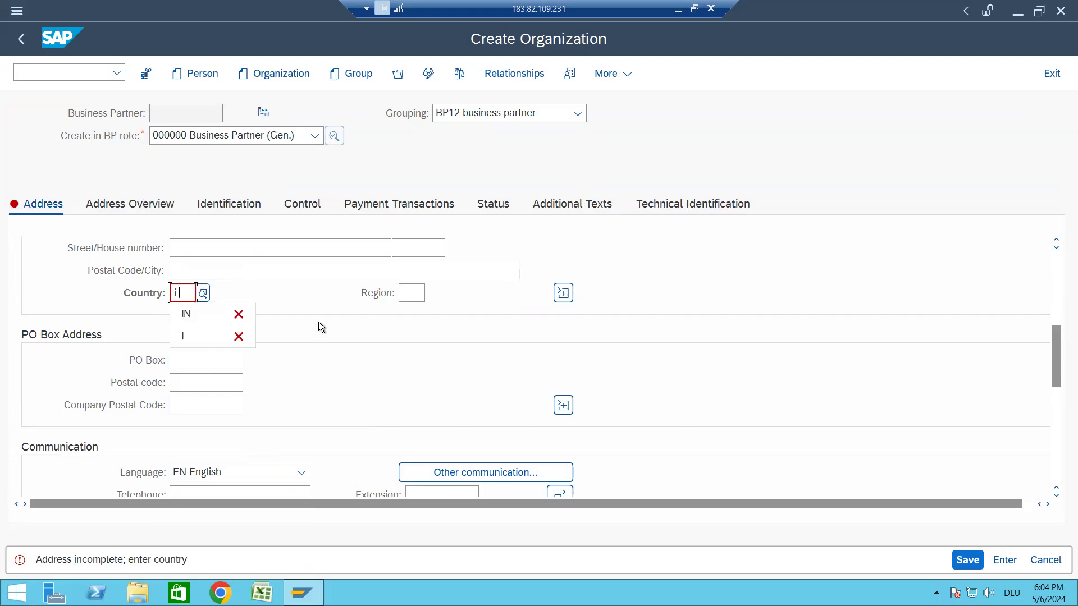
key("Return")
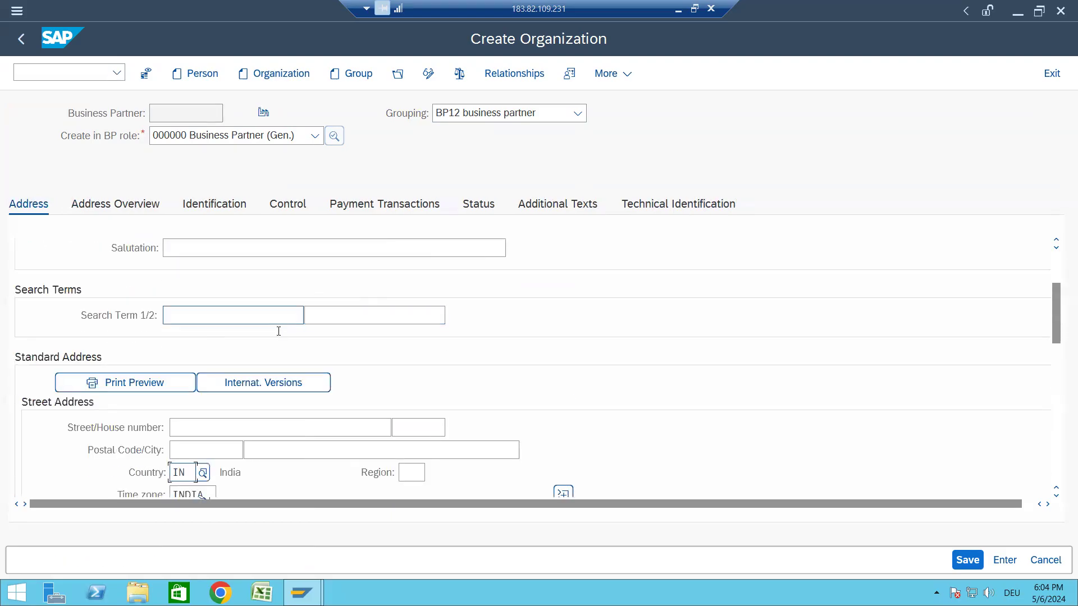
left_click(215, 451)
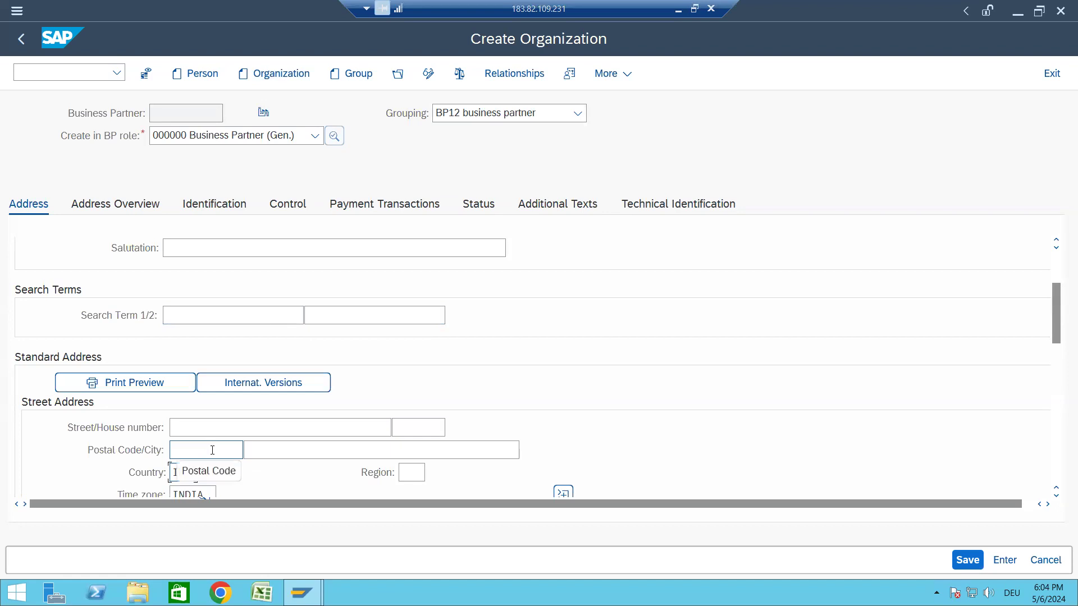
type("411046")
left_click(330, 448)
type("pune")
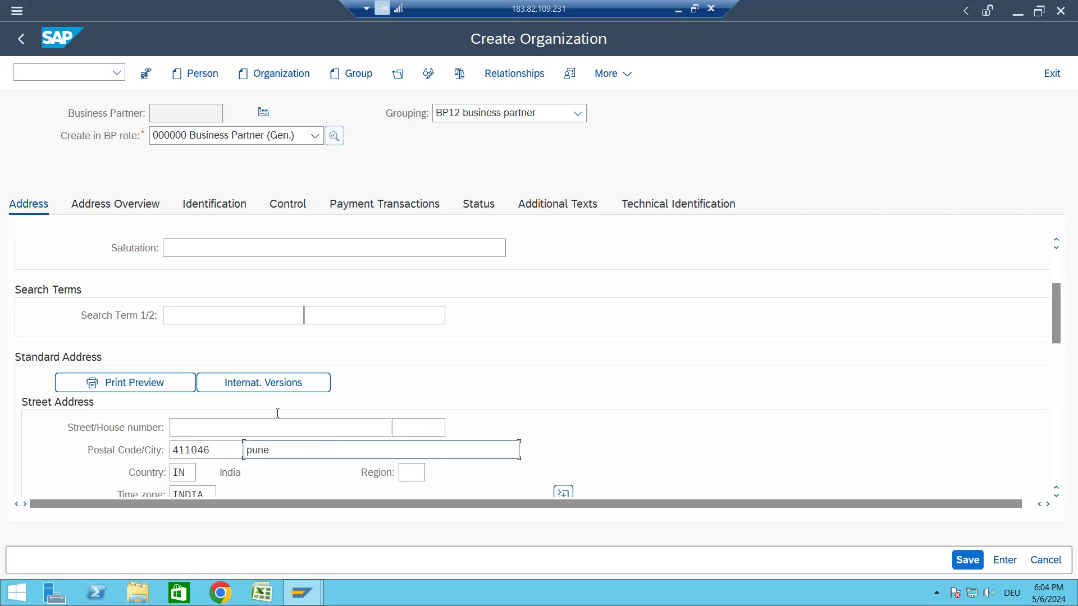
Check the business partner data for errors and save the new organization
left_click(459, 75)
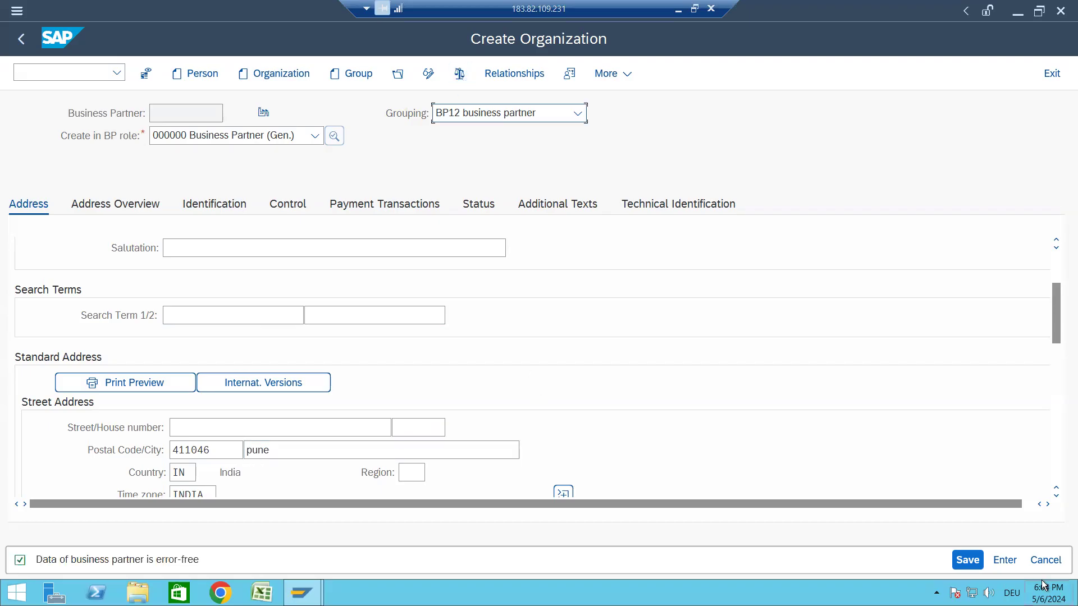
left_click(976, 563)
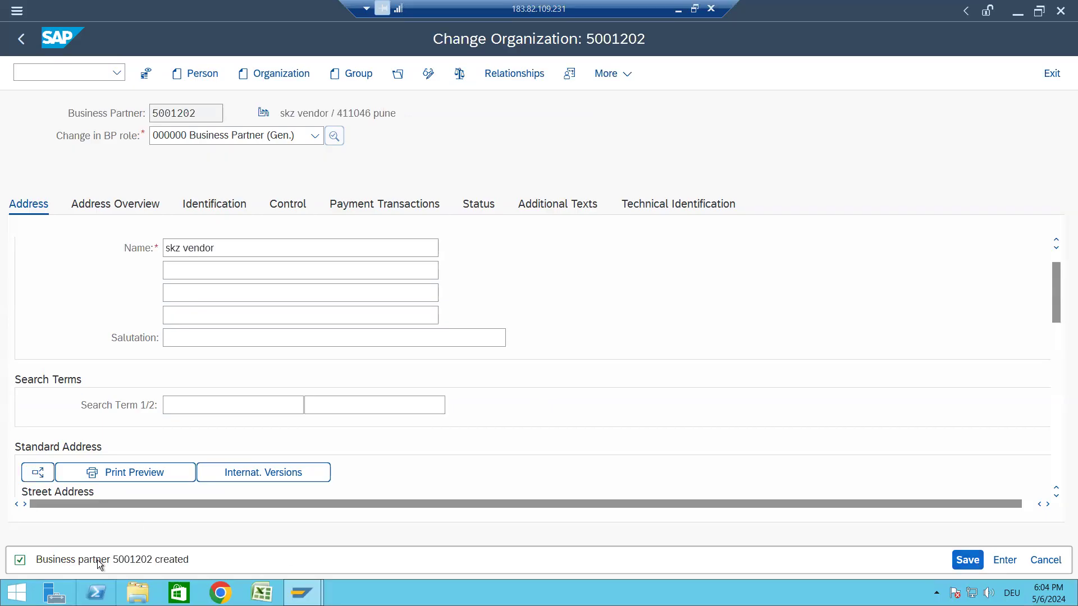
Put the saved organization in change mode and give it the role FLVN00 Supplier (Fin.Accounting)
left_click(428, 74)
left_click(429, 79)
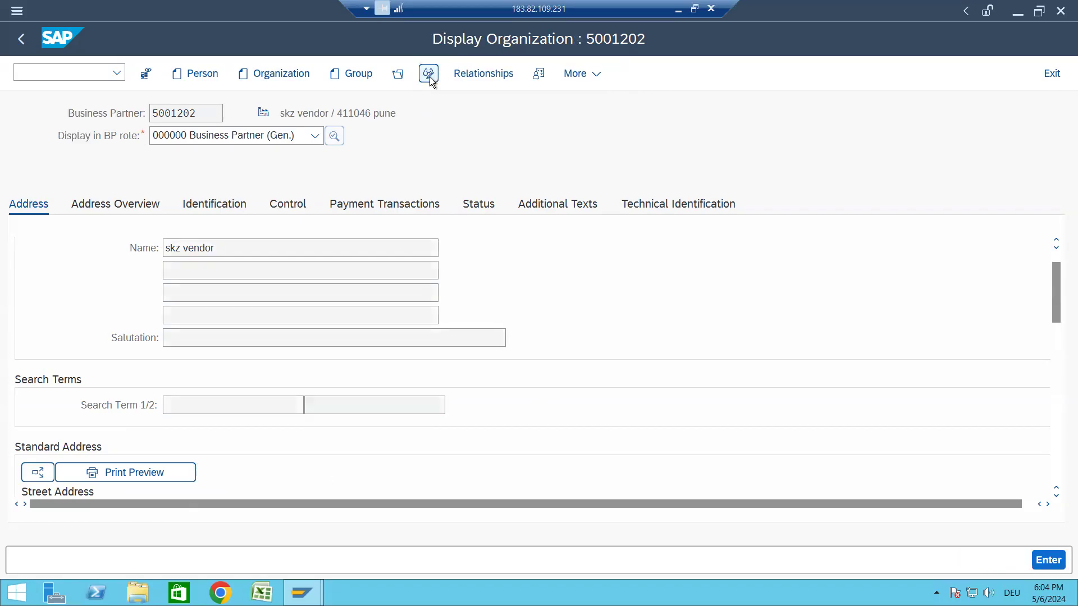
left_click(316, 136)
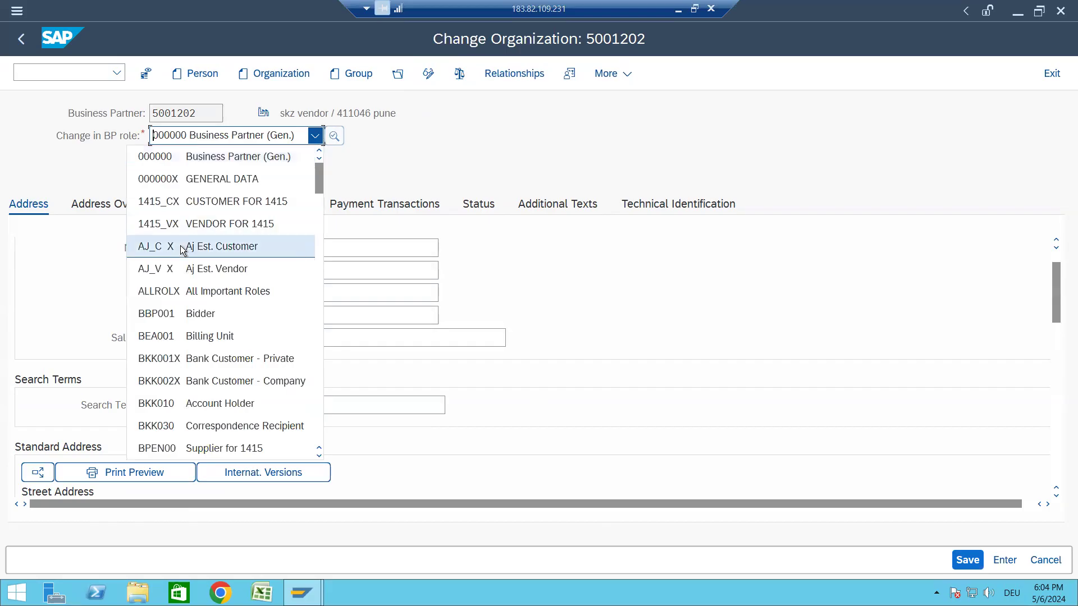
type("flv")
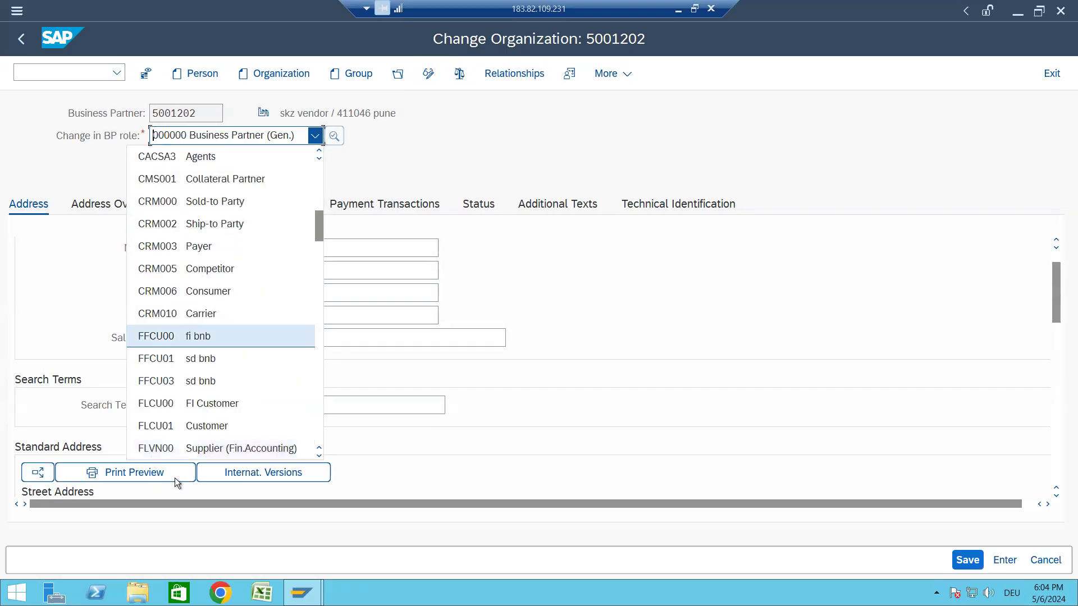
left_click(210, 450)
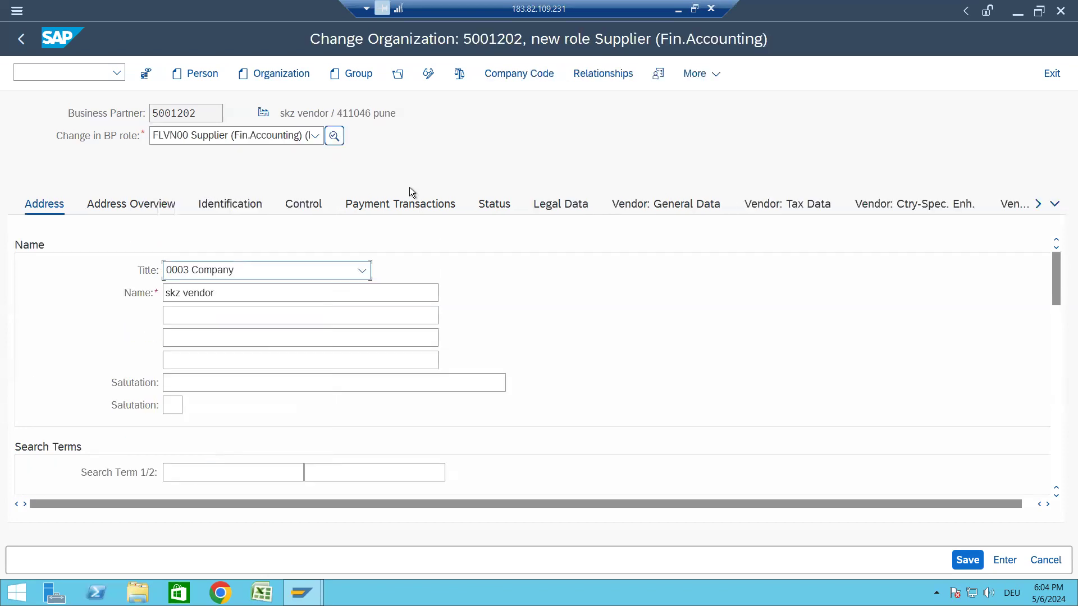
Open the supplier's company code data and switch the company code to PS01
left_click(511, 78)
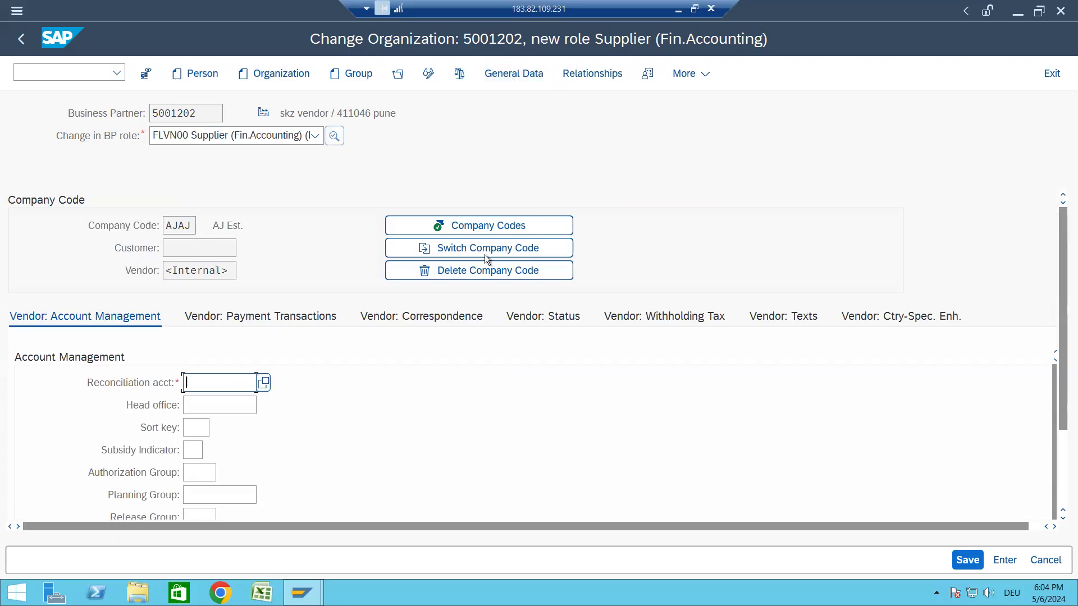
left_click(485, 253)
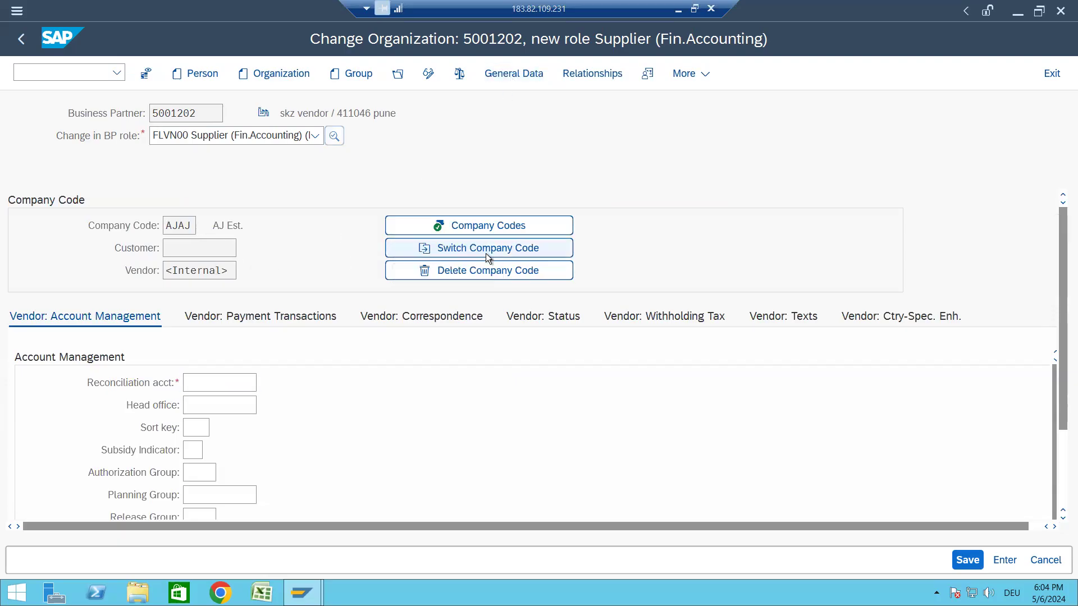
left_click(173, 228)
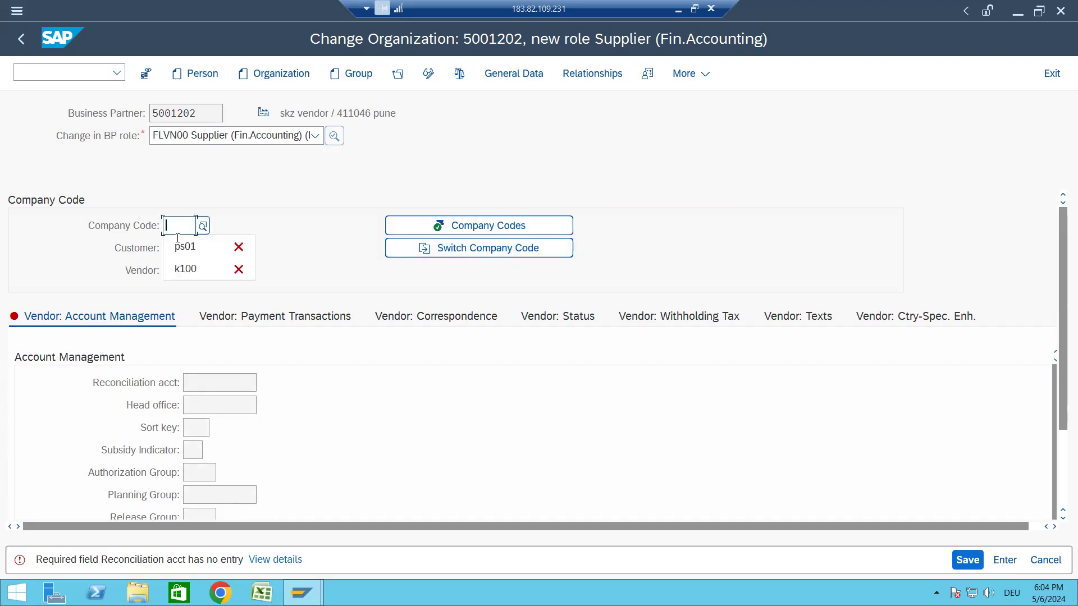
left_click(191, 248)
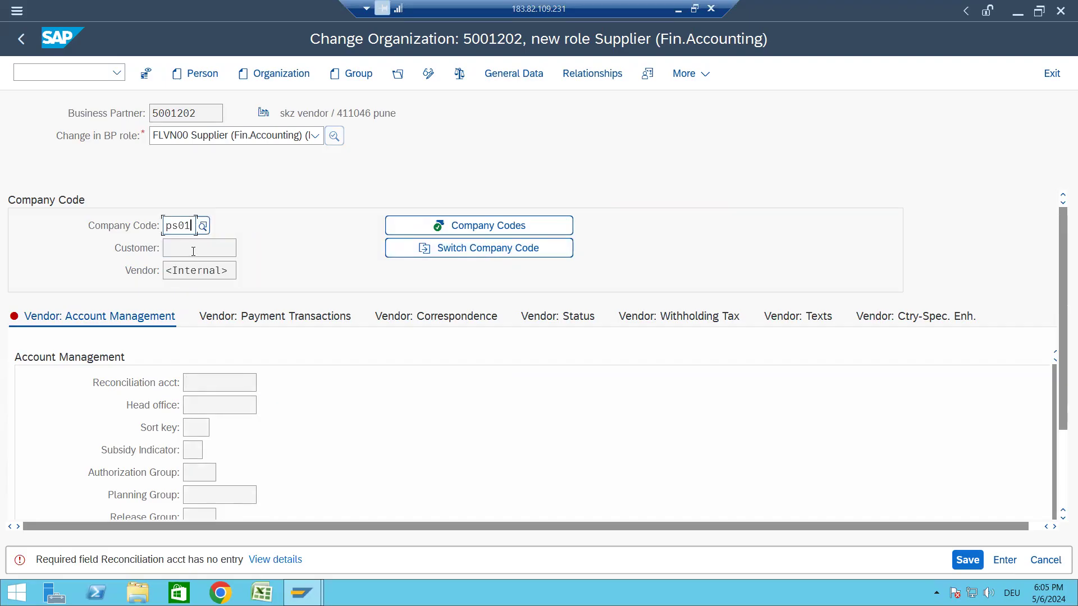
key("Return")
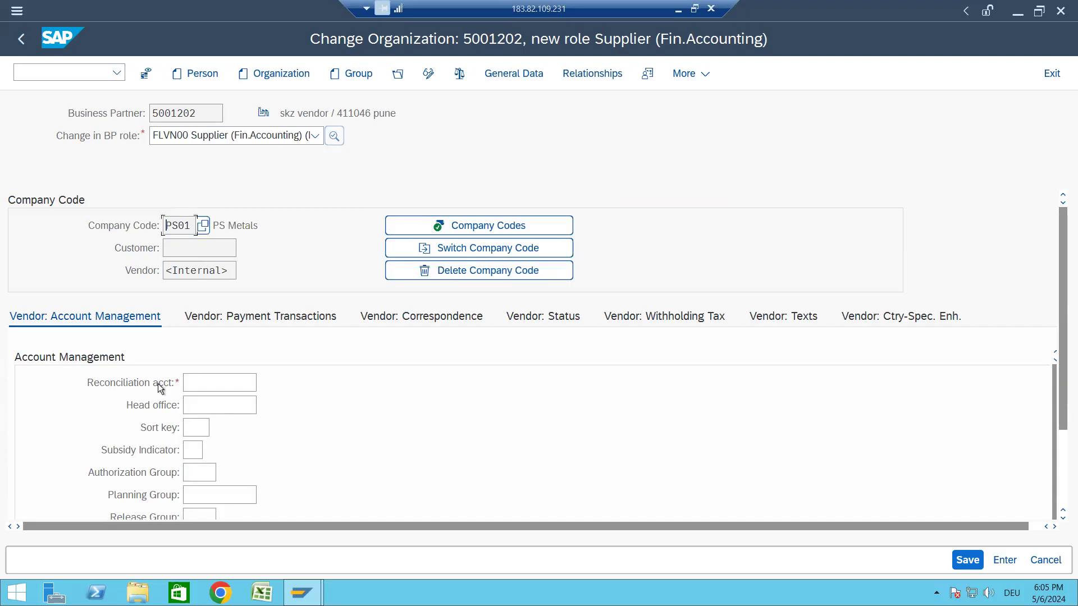
Set the reconciliation account to 1000 and the sort key to 001 for company code PS01
left_click(211, 385)
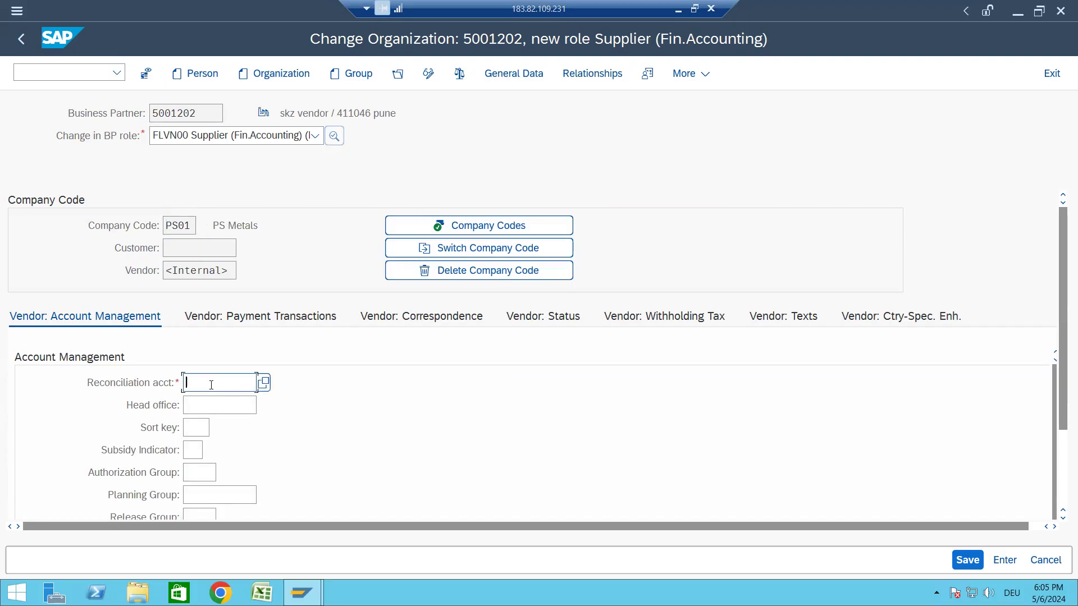
left_click(211, 386)
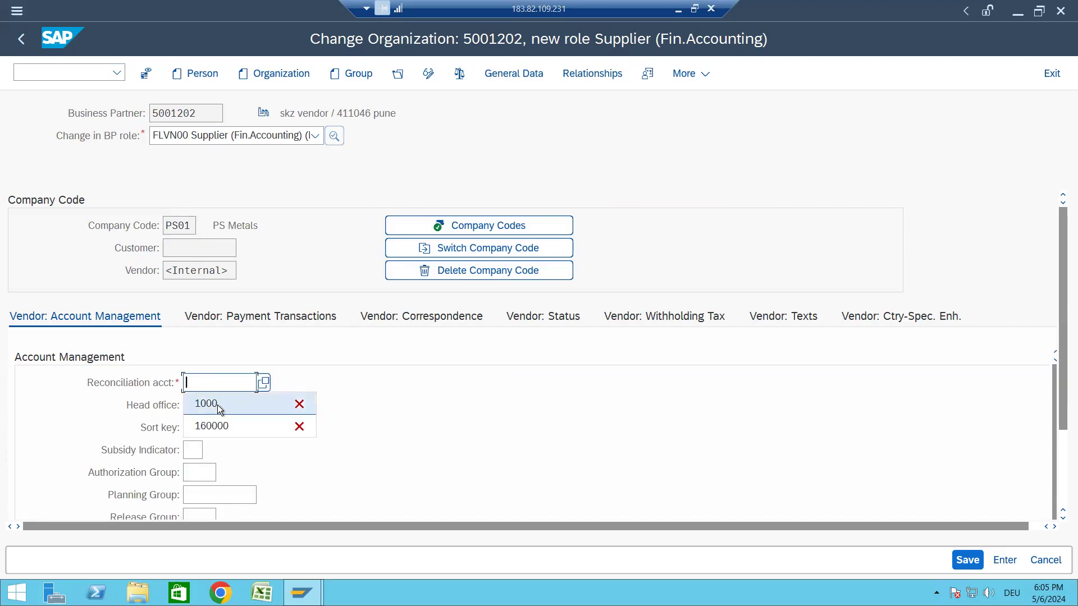
left_click(216, 405)
left_click(209, 409)
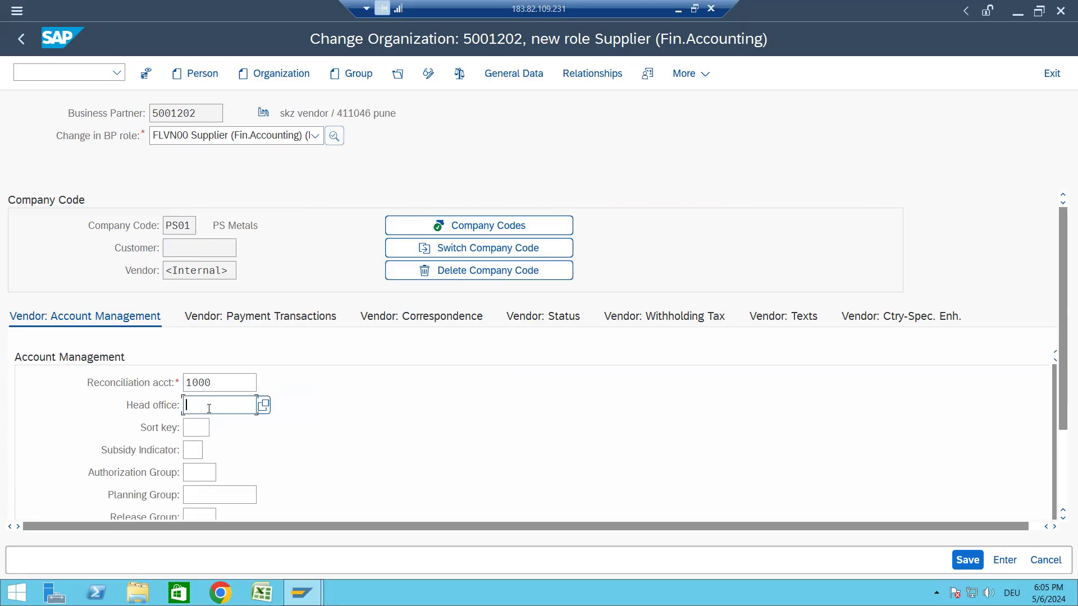
left_click(198, 425)
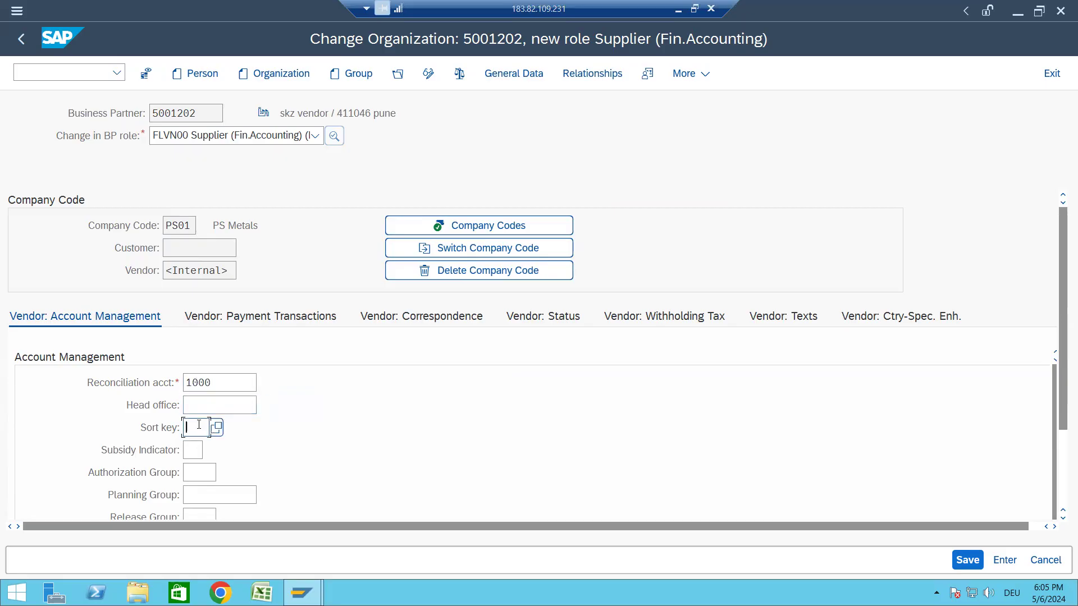
left_click(203, 449)
left_click(288, 396)
key("Return")
Check the supplier's accounting data for errors and save the FLVN00 role
left_click(456, 77)
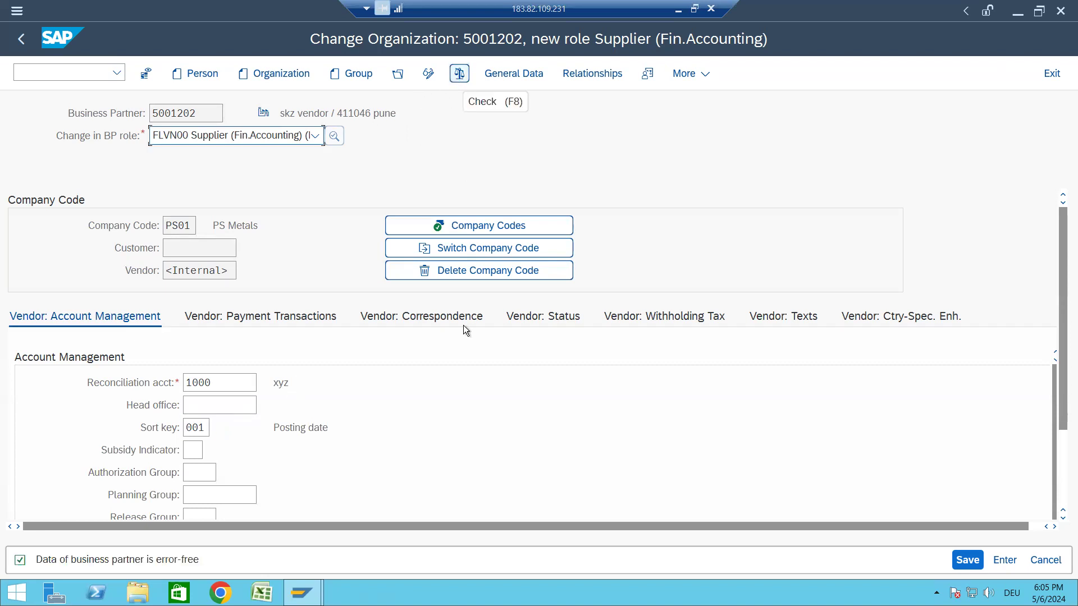
left_click(965, 561)
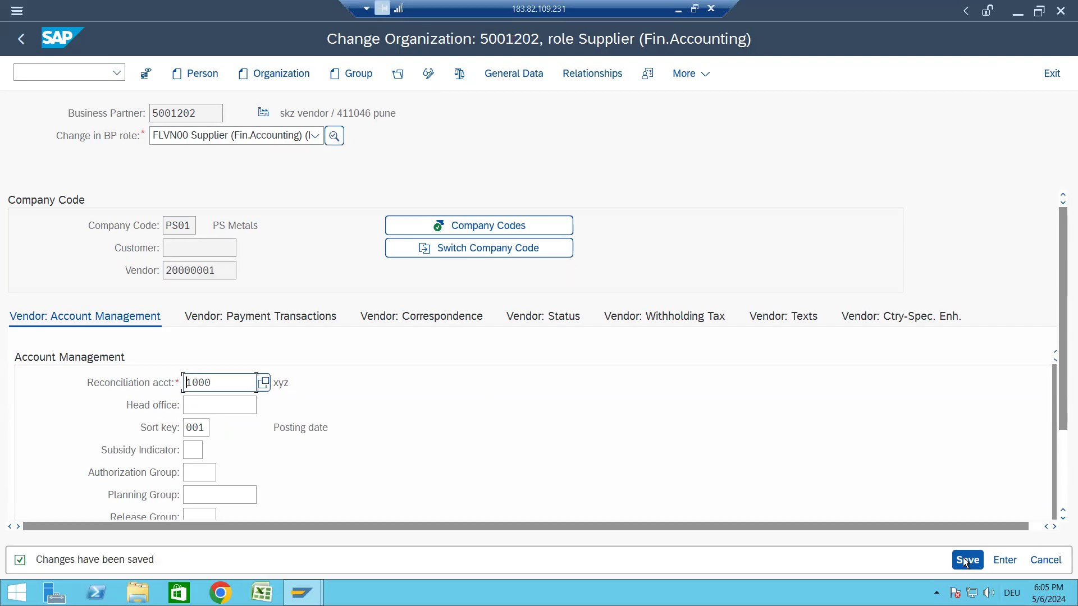
left_click(459, 74)
left_click(427, 75)
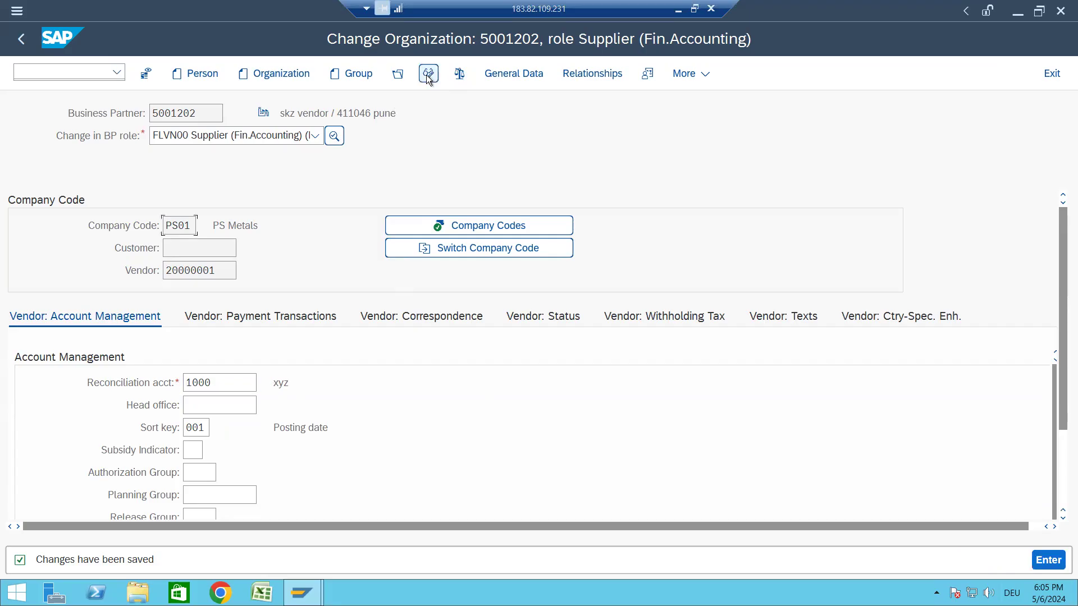
left_click(315, 136)
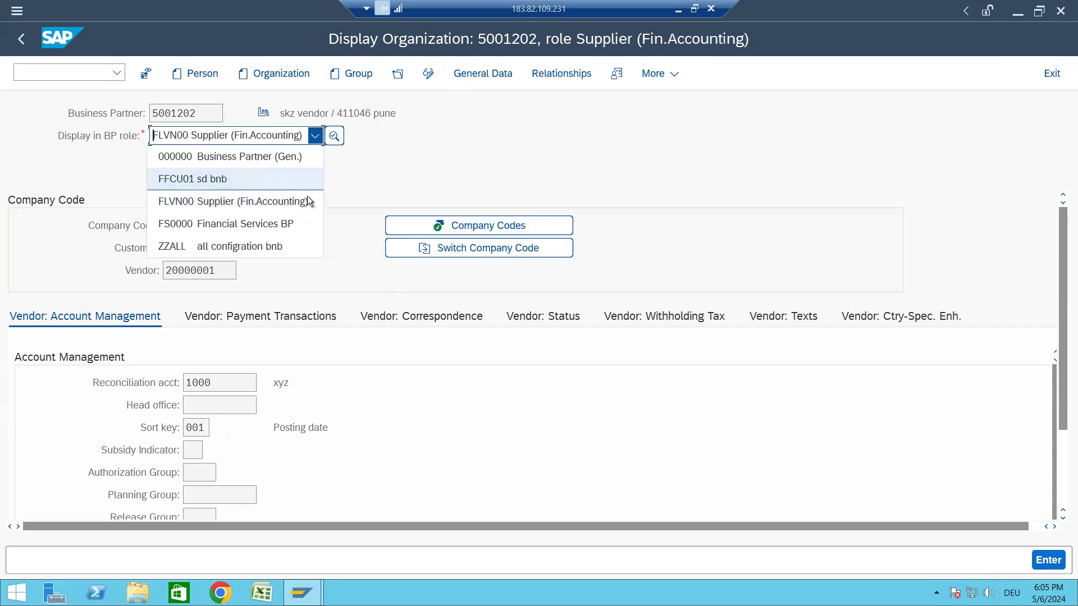
left_click(428, 75)
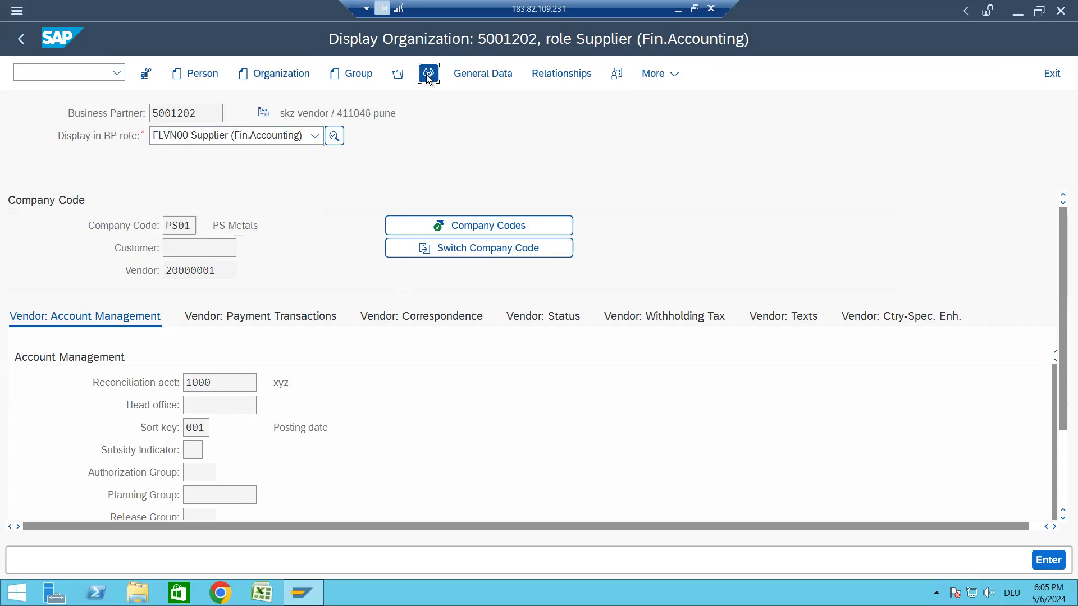
Give the business partner the role FLVN01 Supplier and open its purchasing data
left_click(314, 137)
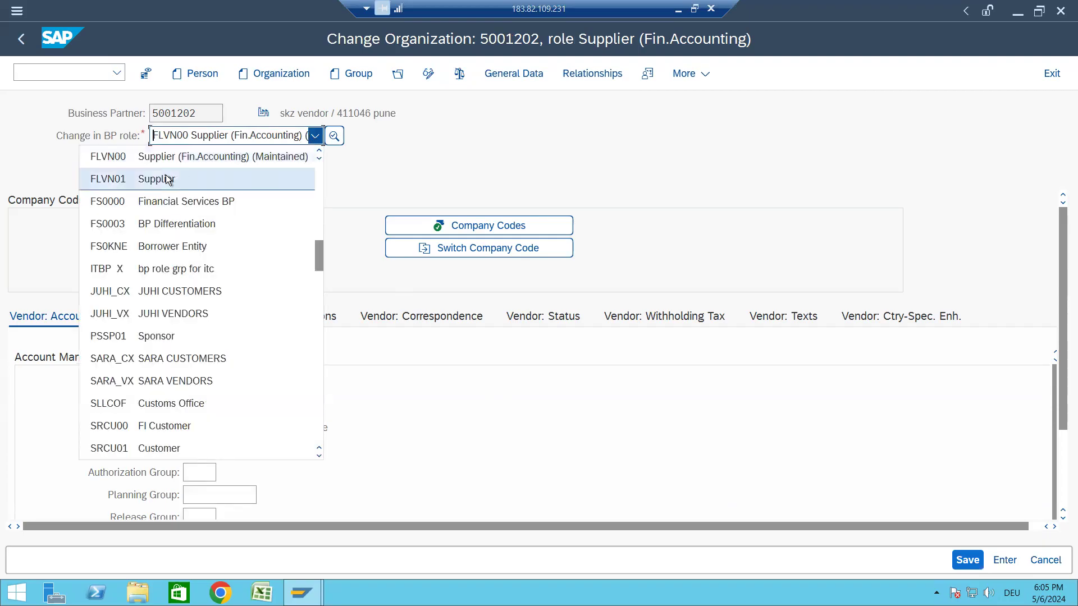
left_click(153, 180)
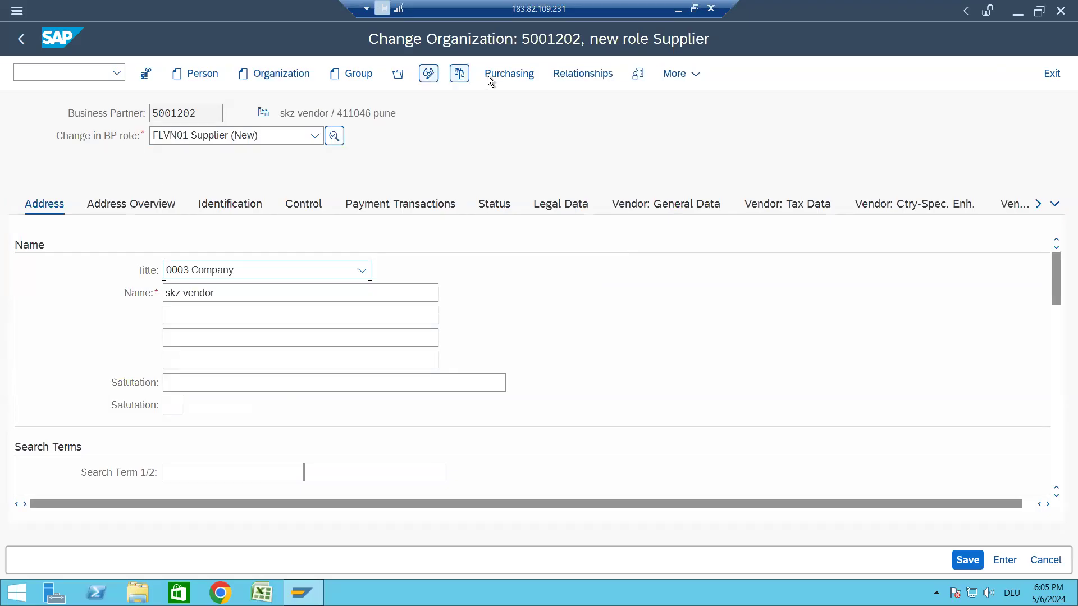
left_click(498, 74)
Assign purchasing organization PUR1 to the supplier
left_click(177, 225)
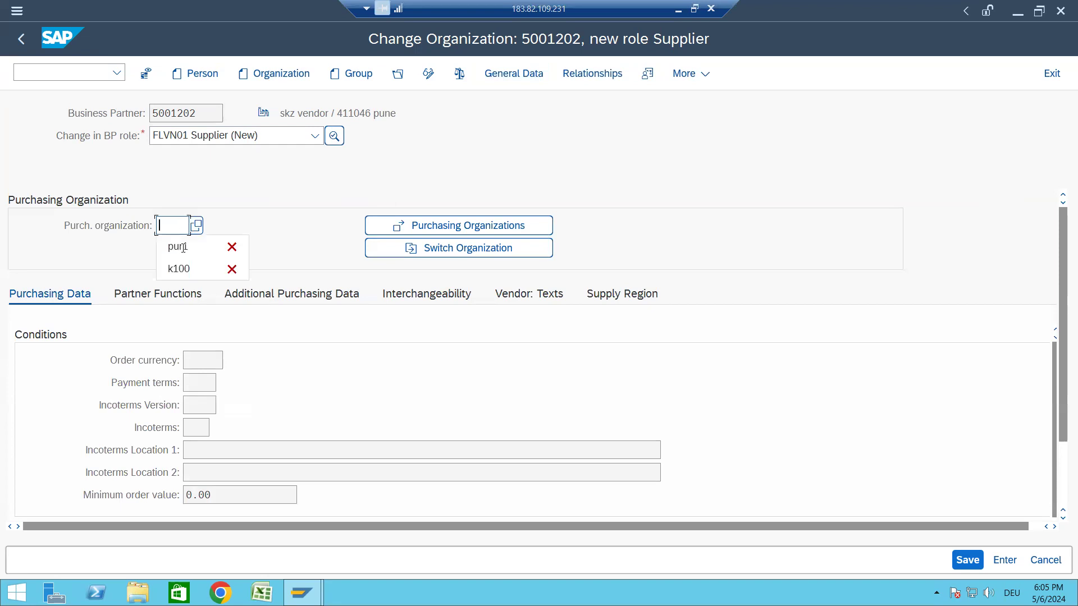
left_click(167, 249)
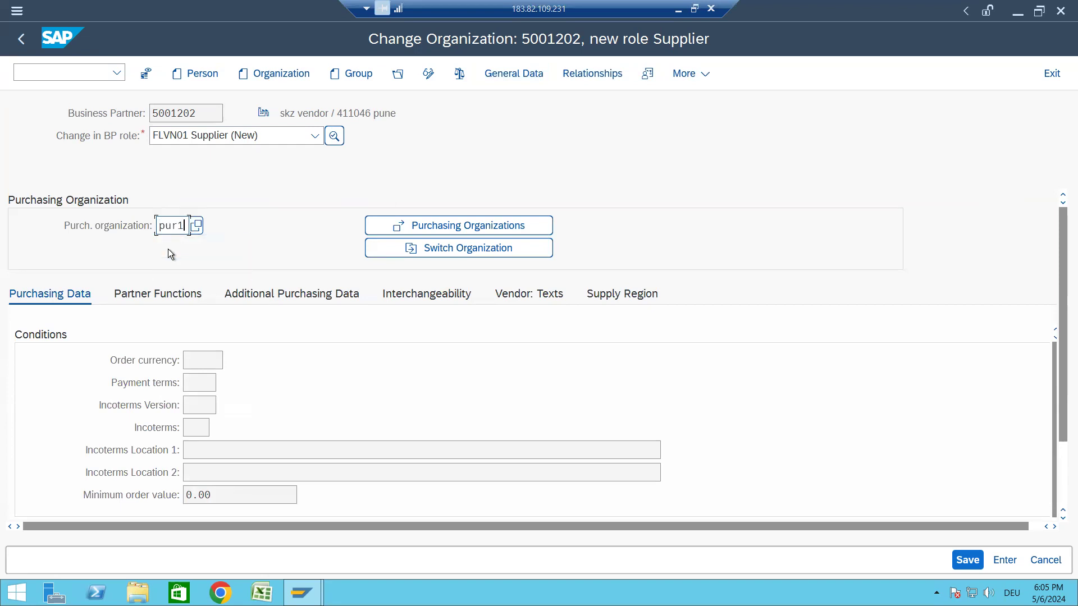
key("BackSpace")
left_click(180, 247)
key("Return")
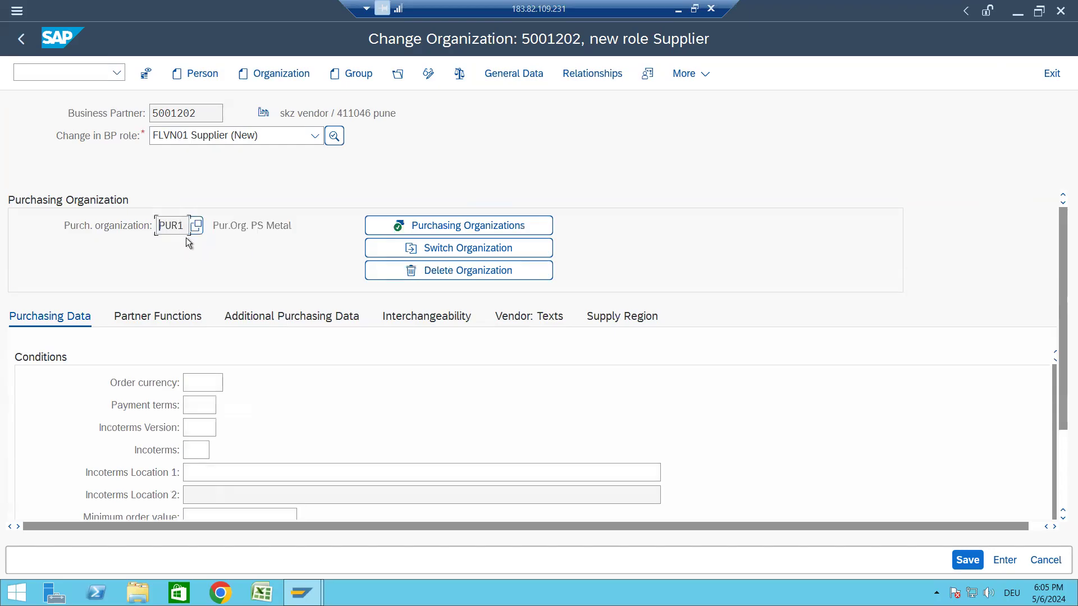
Set the order currency to INR and the payment terms to 0001 in the purchasing conditions
left_click(209, 382)
left_click(210, 404)
left_click(199, 406)
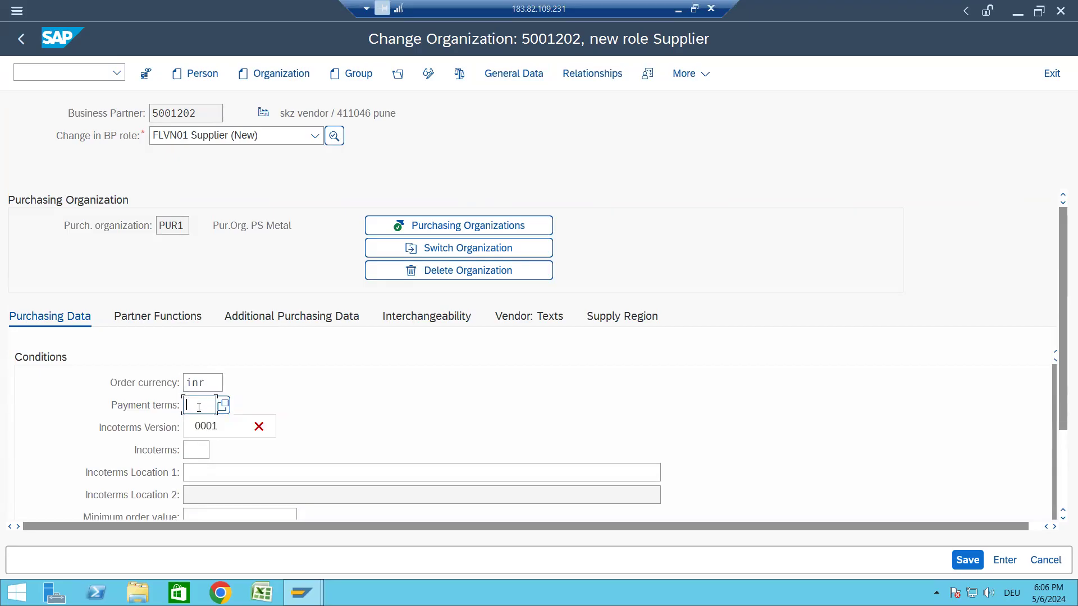
left_click(207, 427)
key("Return")
Set the Incoterms version to 2000, Incoterms to CFR and Incoterms Location 1 to pune
left_click(207, 421)
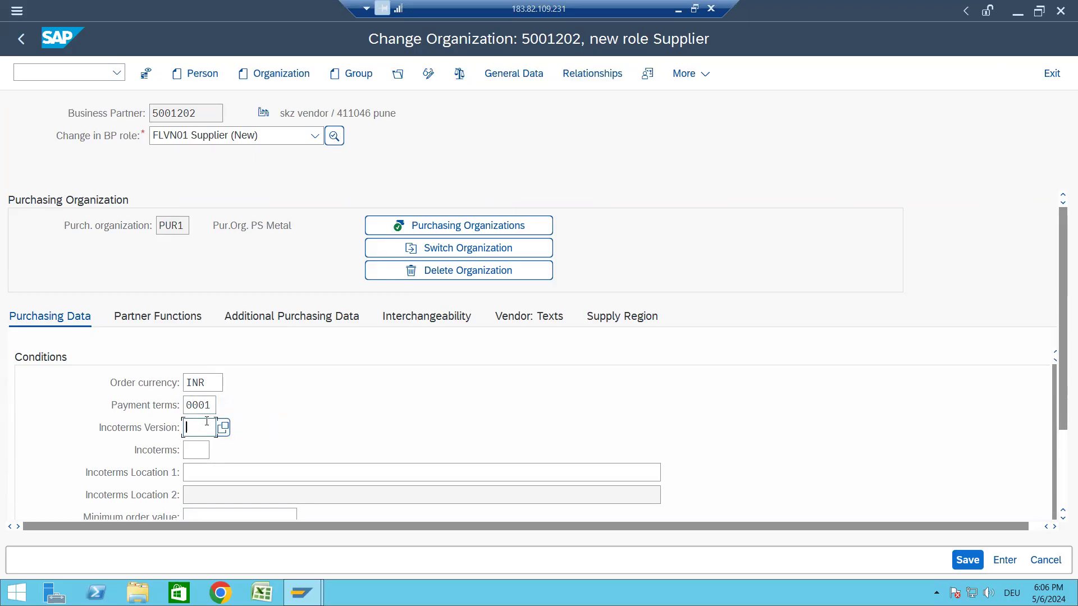
left_click(206, 421)
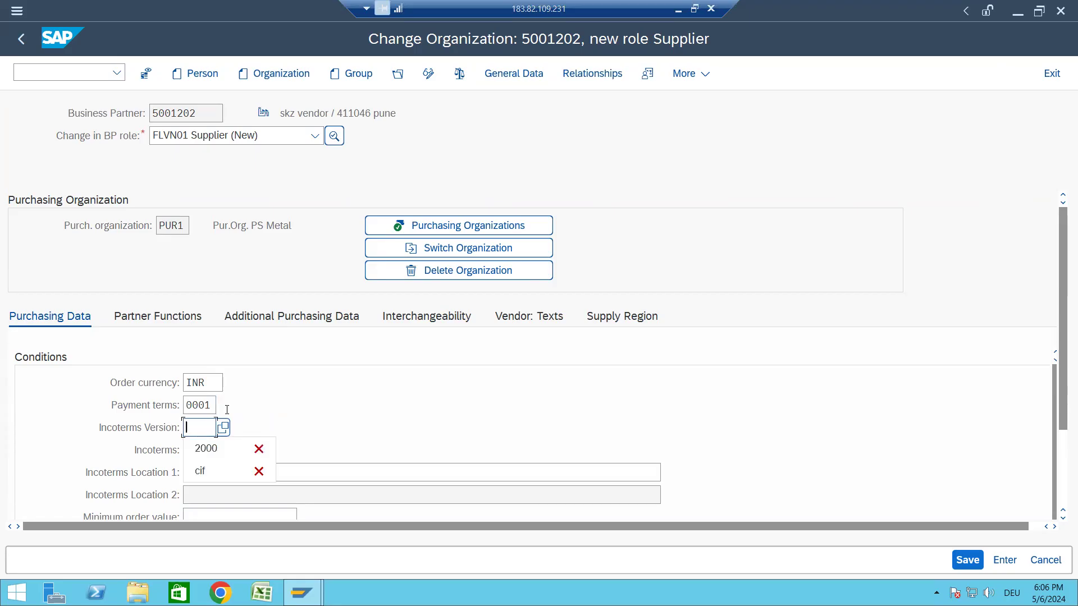
left_click(204, 448)
left_click(202, 451)
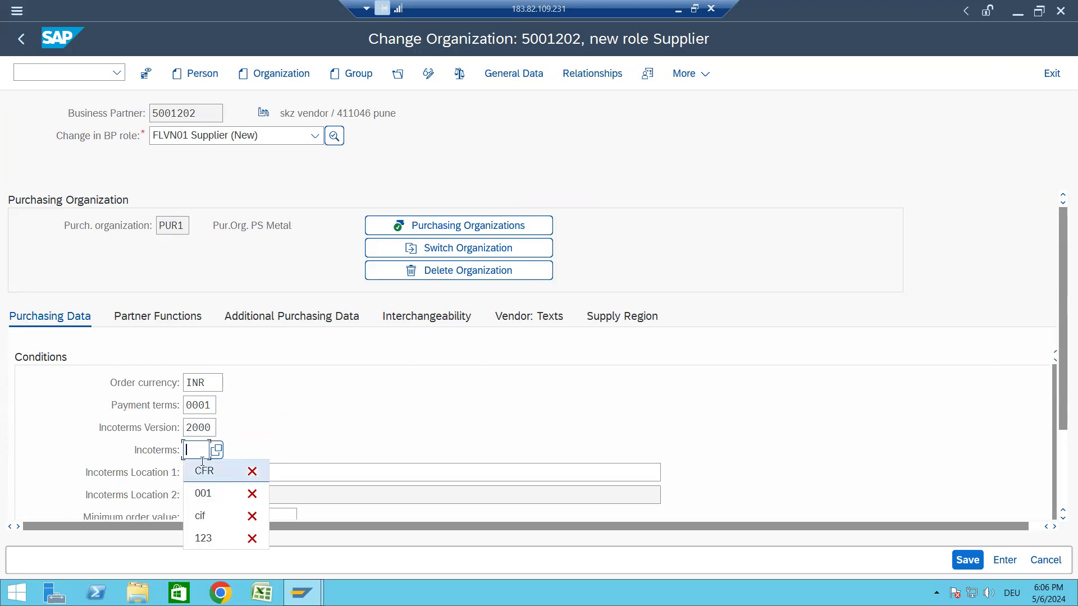
left_click(204, 468)
left_click(209, 473)
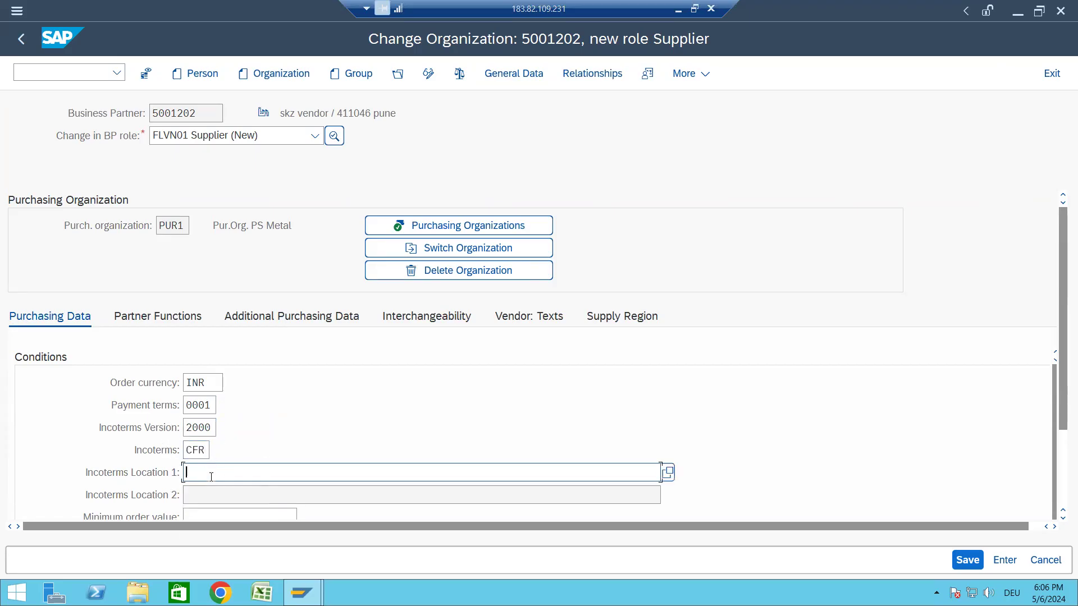
type("pune")
key("Home")
Enable GR-Based Inv. Verif. in the supplier's purchasing data
scroll(218, 397, "down", 5)
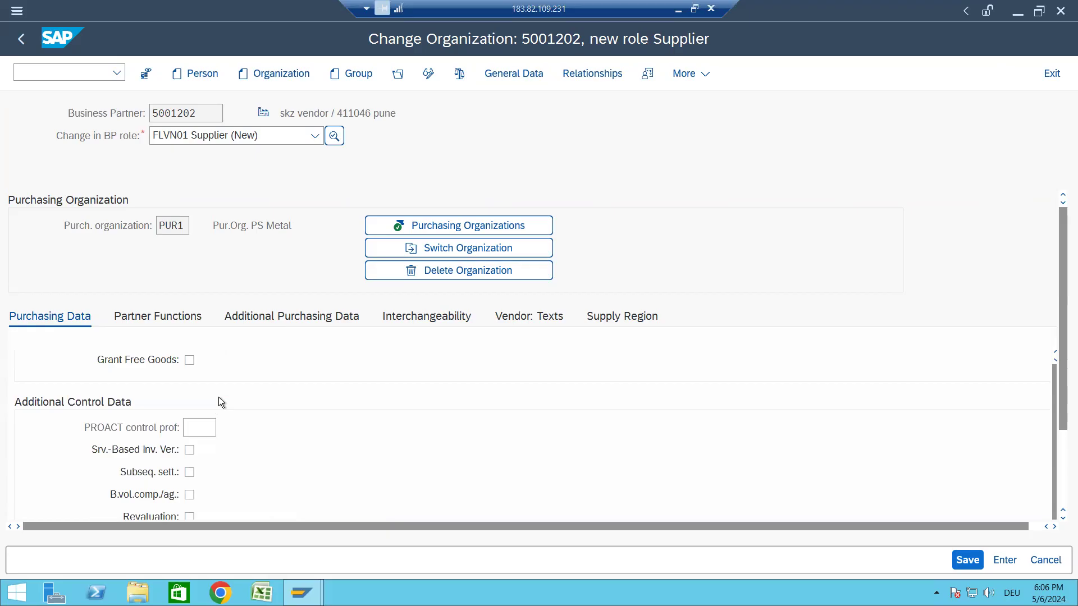
scroll(173, 484, "down", 3)
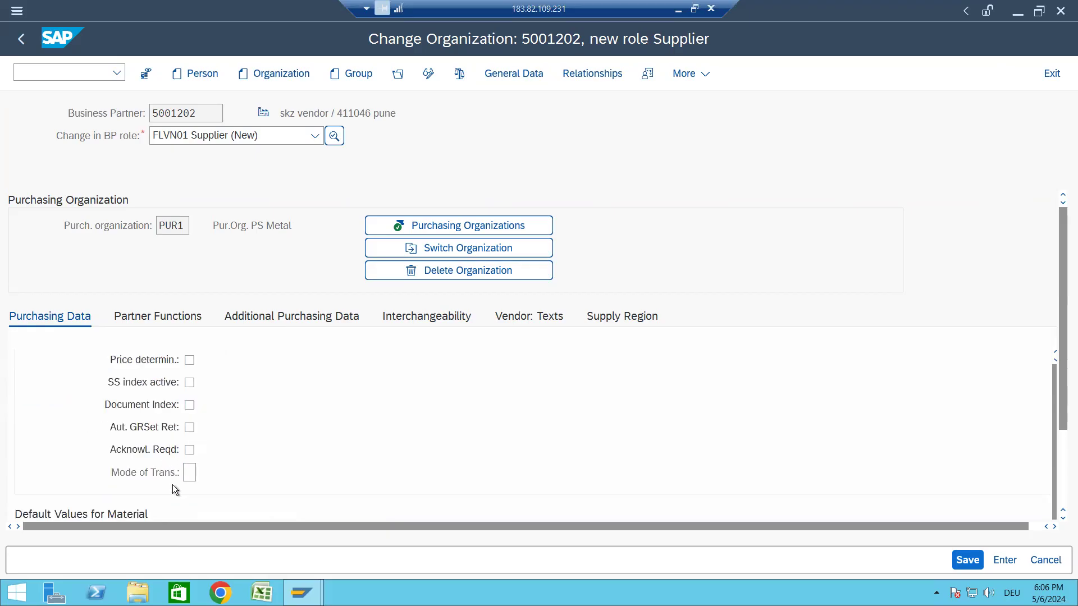
scroll(173, 484, "down", 1)
scroll(173, 484, "down", 3)
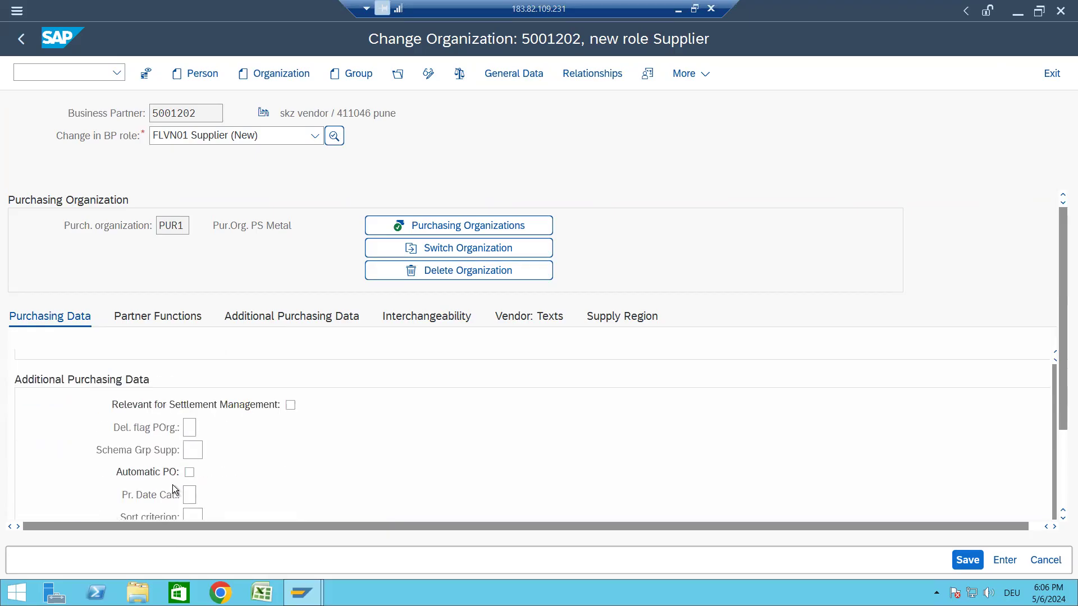
scroll(173, 484, "up", 3)
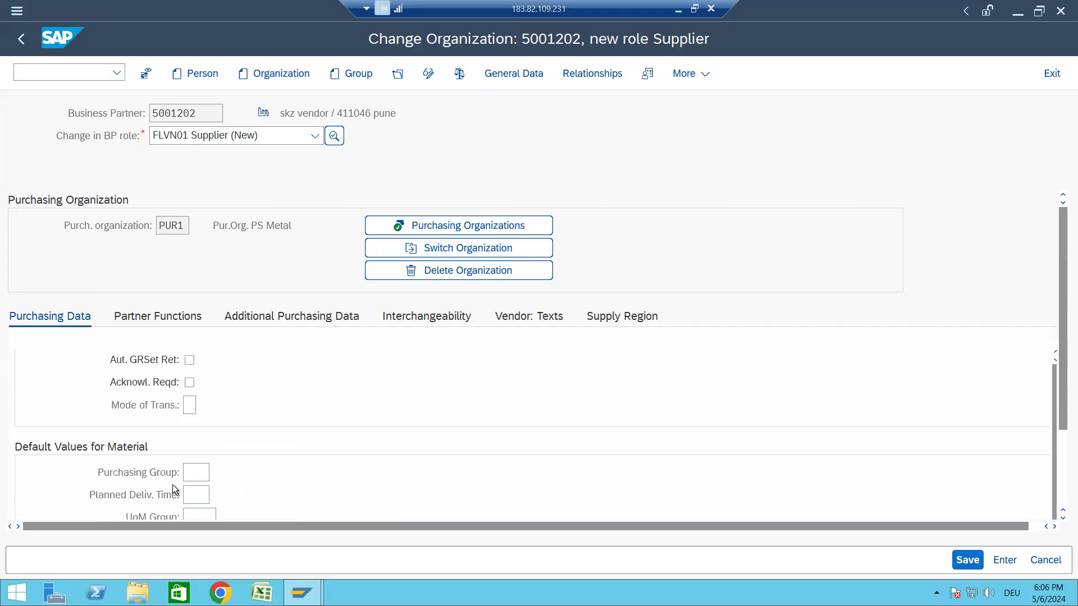
scroll(173, 484, "up", 3)
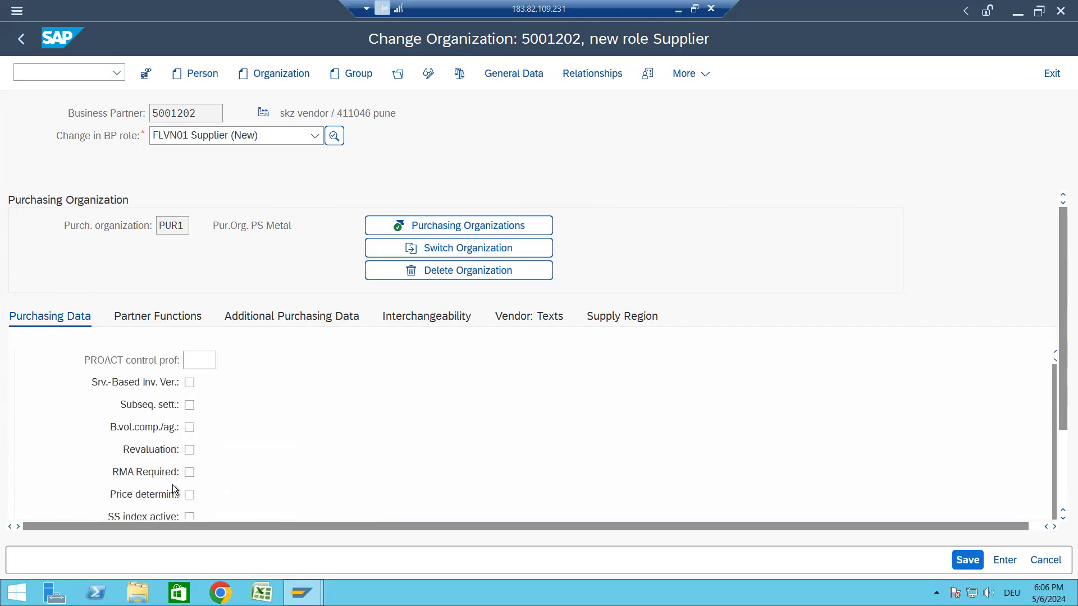
scroll(173, 484, "up", 3)
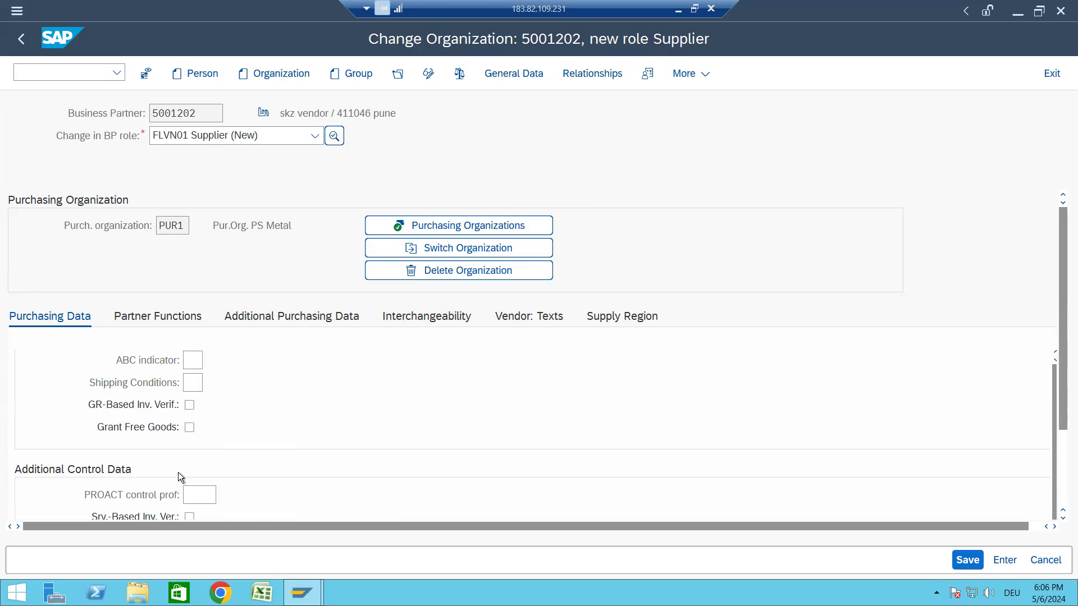
left_click(187, 404)
Add the partner functions OA, DP, FS, VN and PI to the supplier's purchasing organization data
left_click(160, 314)
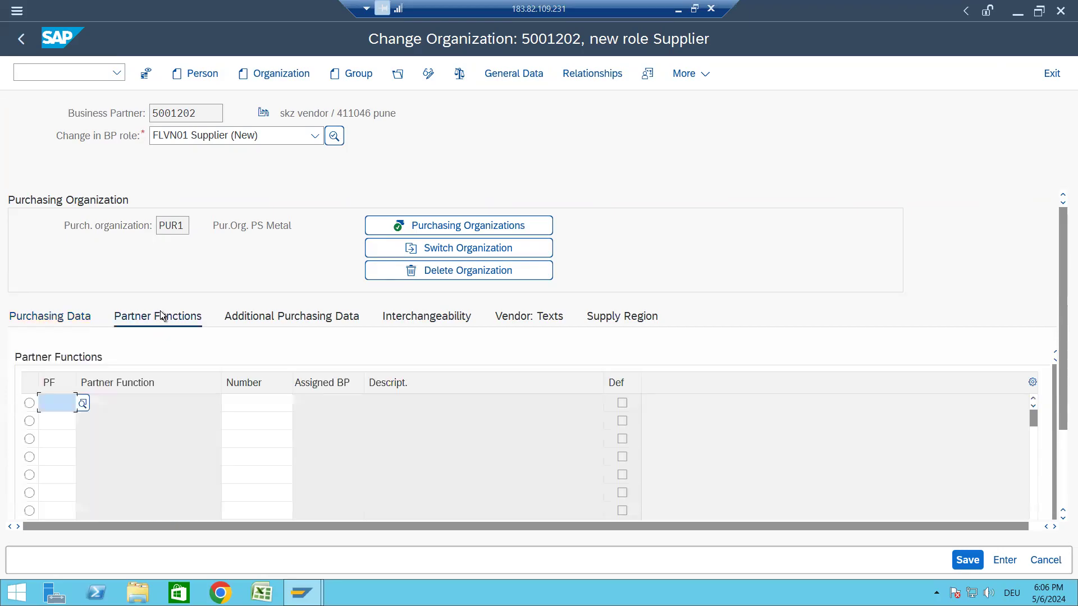
type("oa")
left_click(61, 424)
type("dp")
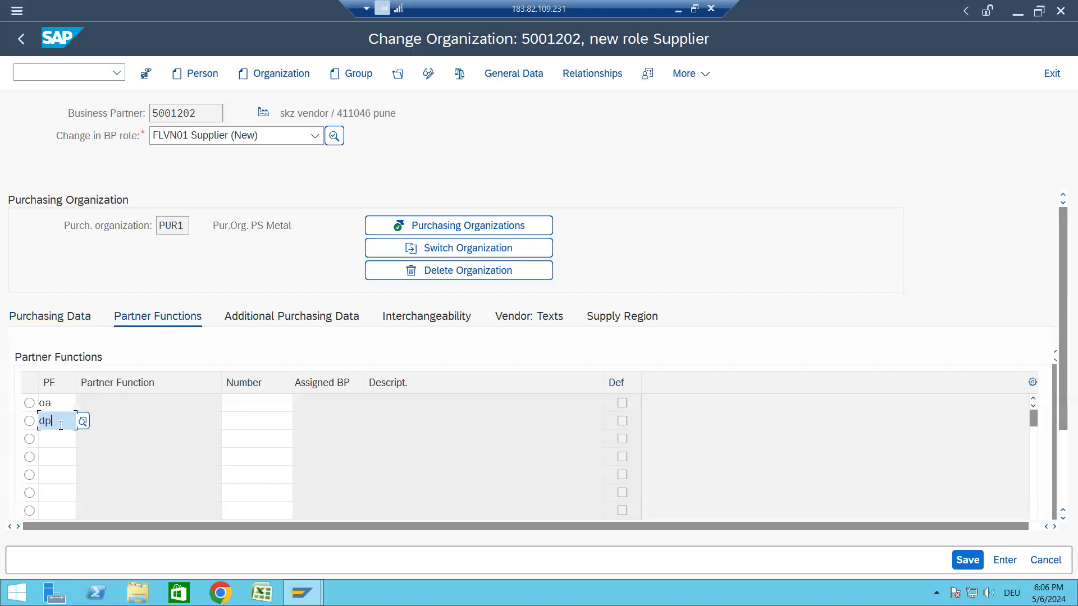
left_click(55, 453)
type("vn")
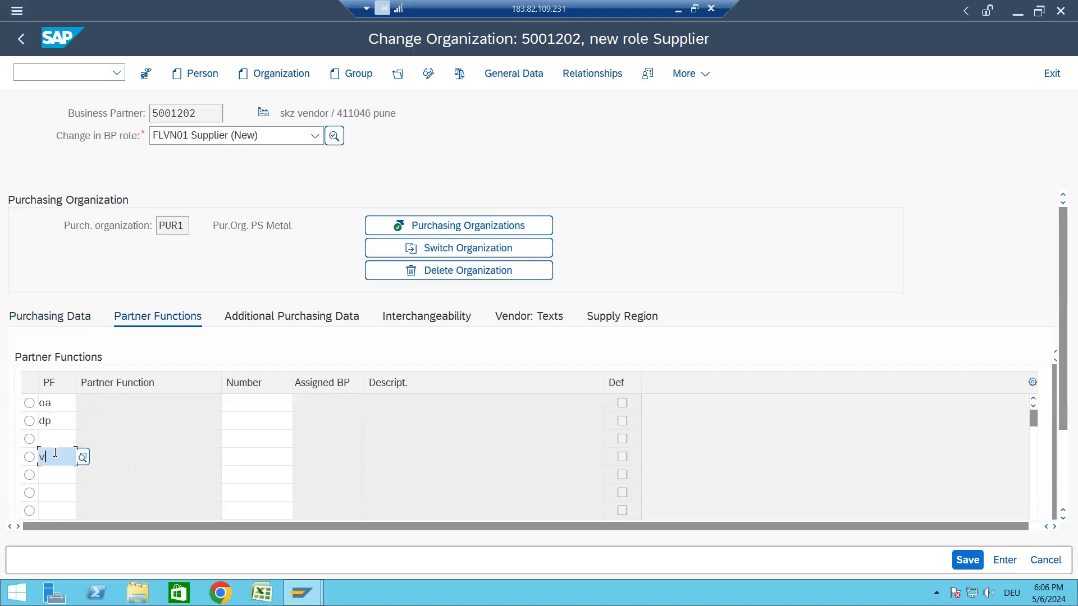
left_click(57, 427)
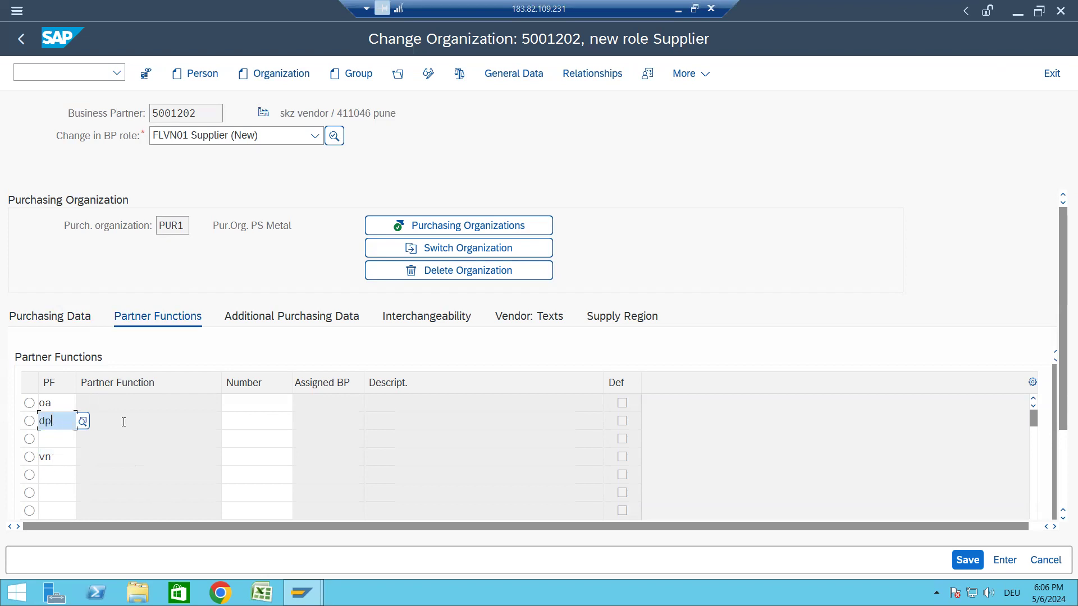
left_click(60, 437)
type("fs")
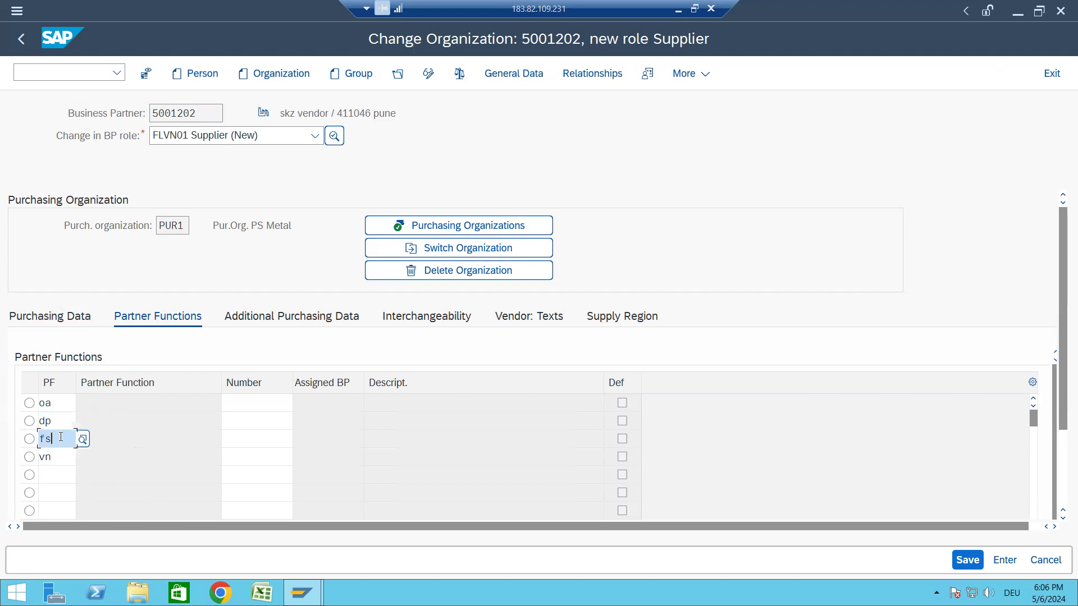
left_click(48, 475)
type("pi")
key("Return")
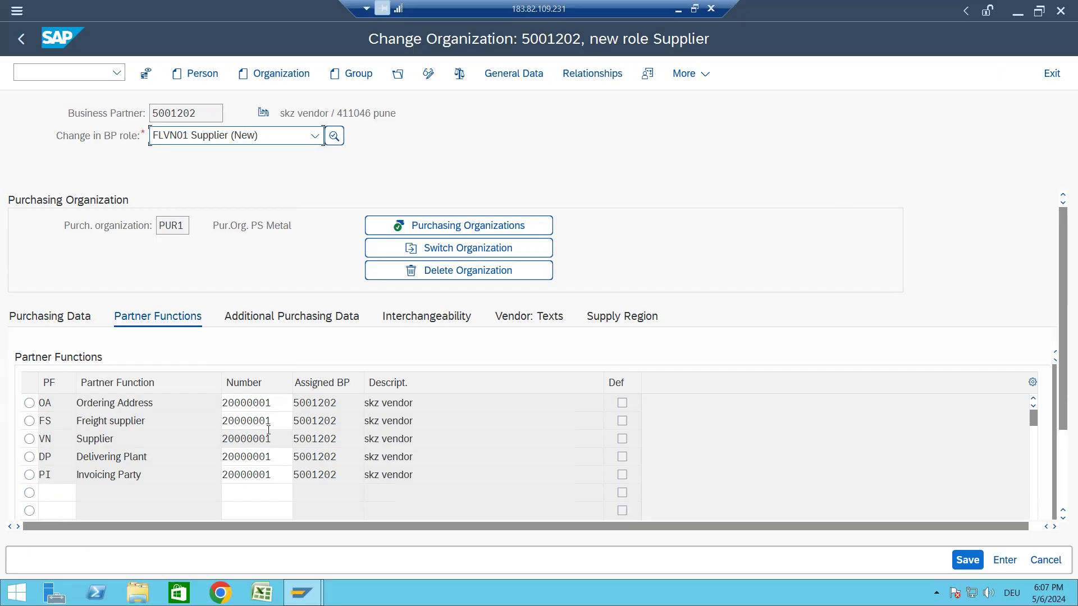
Save the supplier role and return to the SAP Easy Access screen
left_click(277, 404)
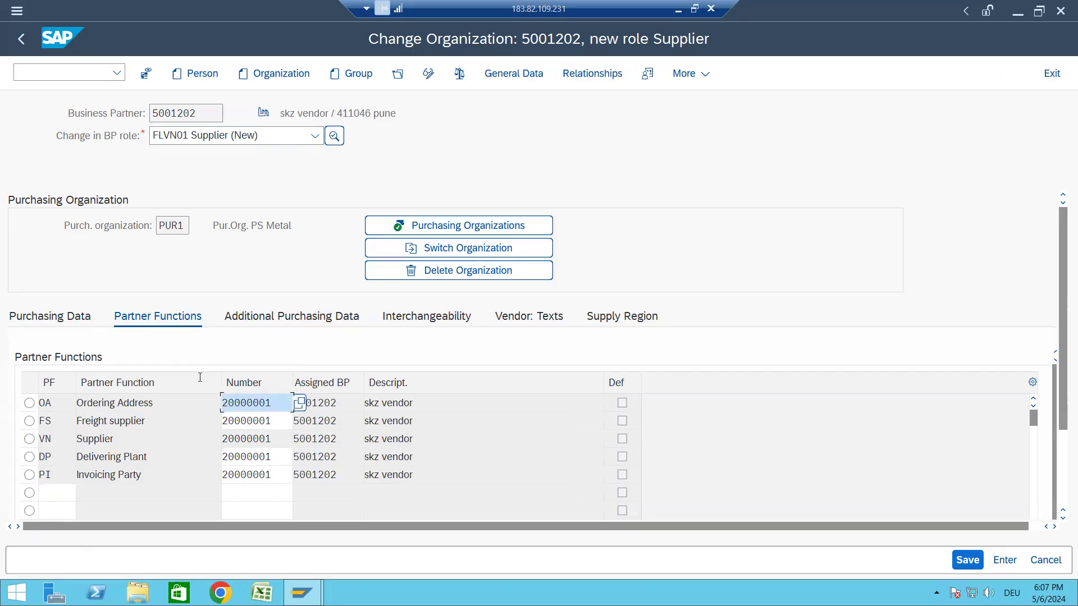
key("ctrl+a")
key("Home")
left_click(973, 565)
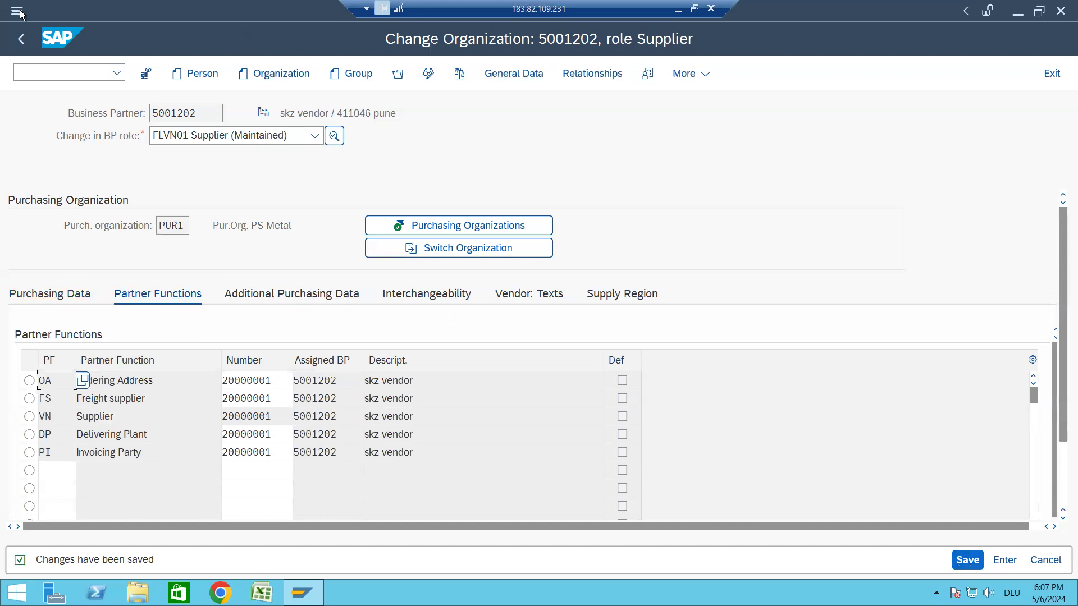
left_click(22, 38)
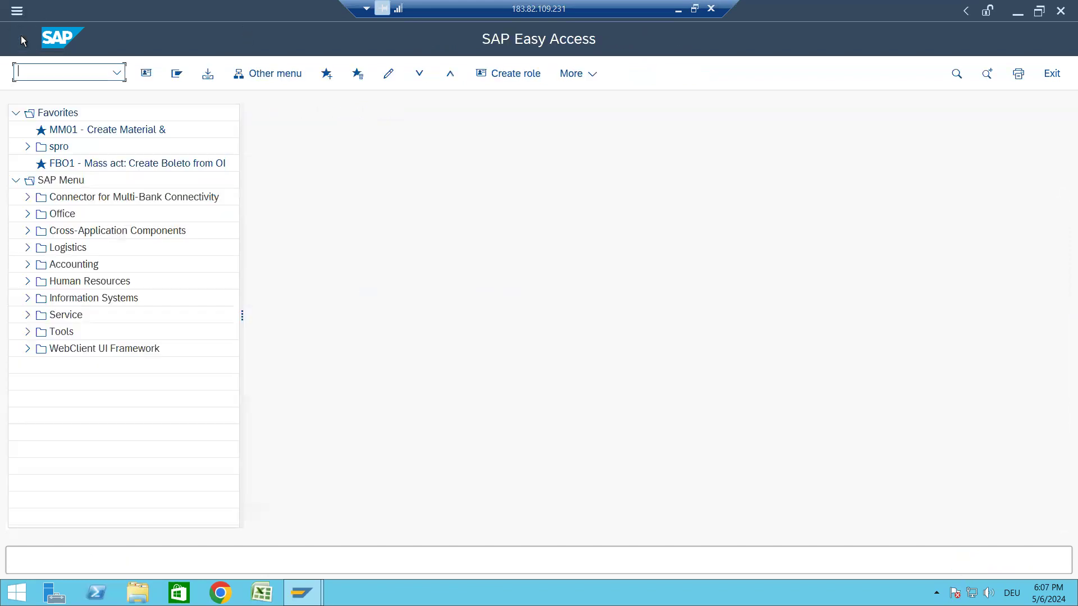